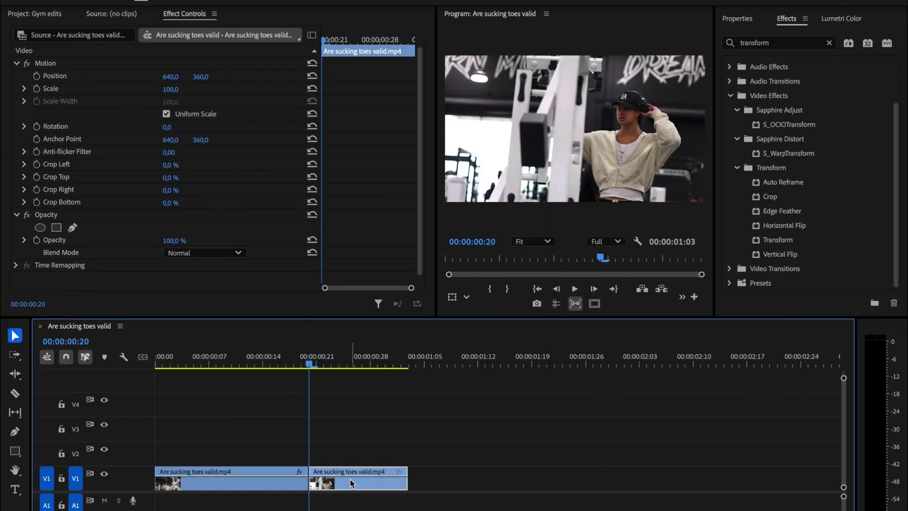
# - Copy the second clip to V2, cut it at 00:00:01:00 and delete the remainder
pyautogui.moveTo(349, 482); pyautogui.dragTo(347, 456)
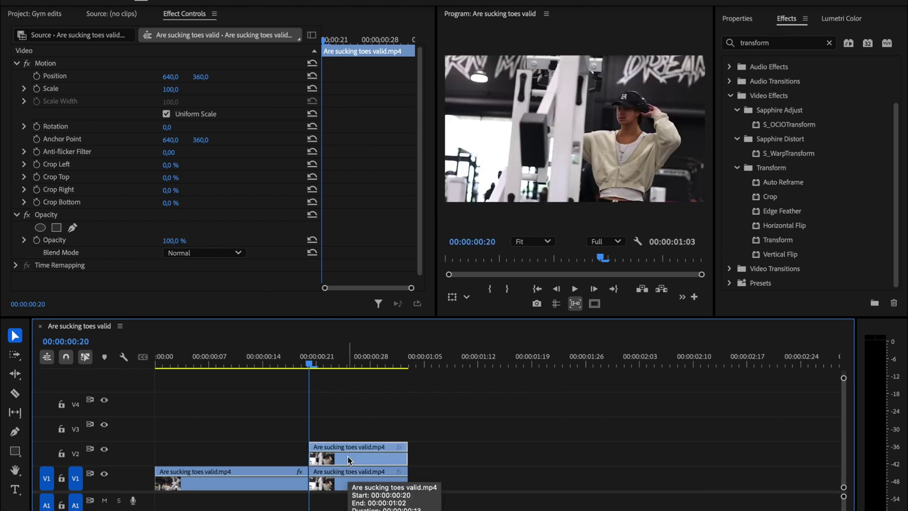
pyautogui.press('space')
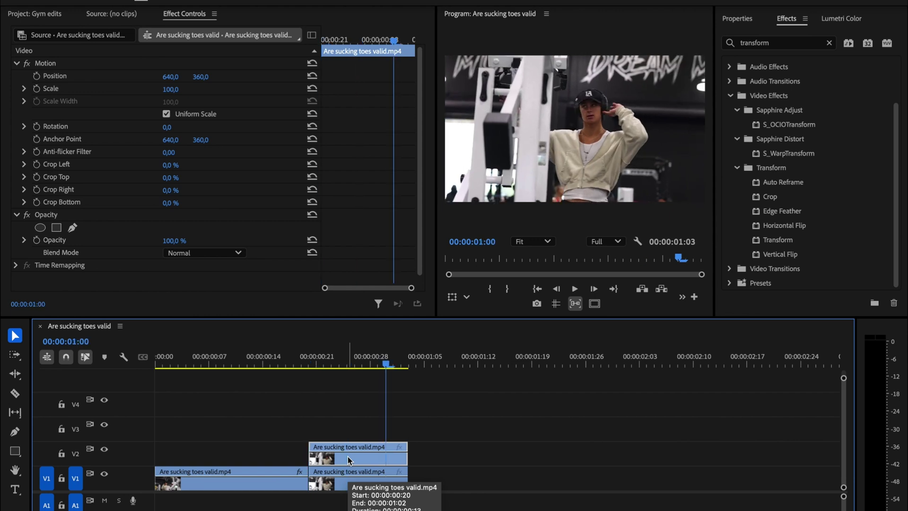
pyautogui.hotkey('ctrl', 'k')
pyautogui.click(392, 450)
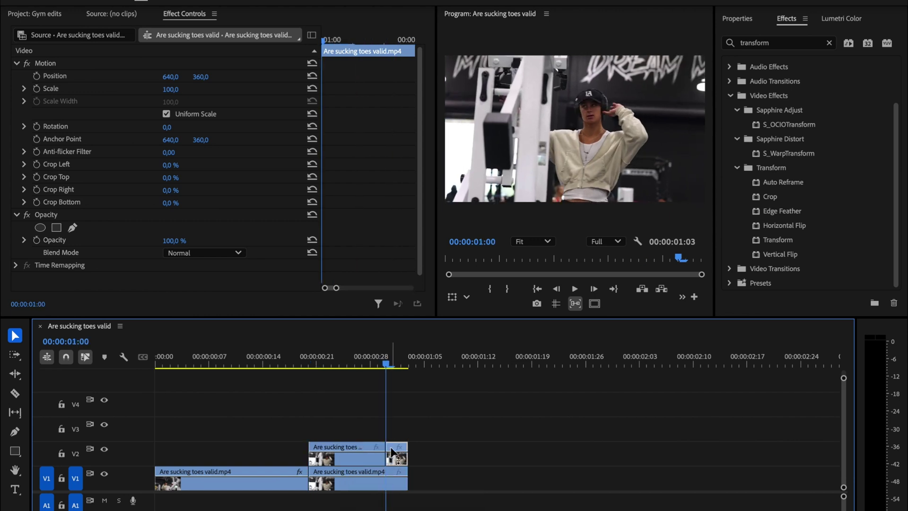
pyautogui.press('Delete')
# - Add a Frame Hold to the shortened V2 clip
pyautogui.press('Up')
pyautogui.click(347, 461)
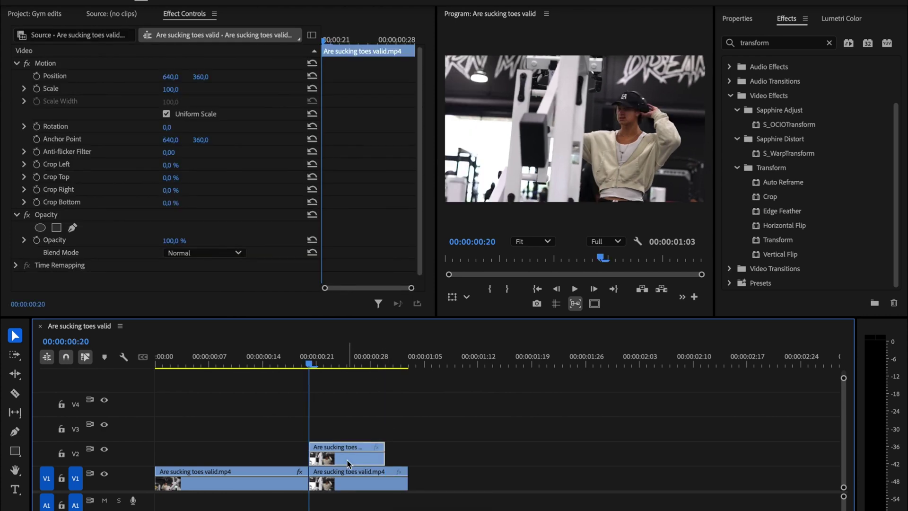
pyautogui.rightClick(348, 461)
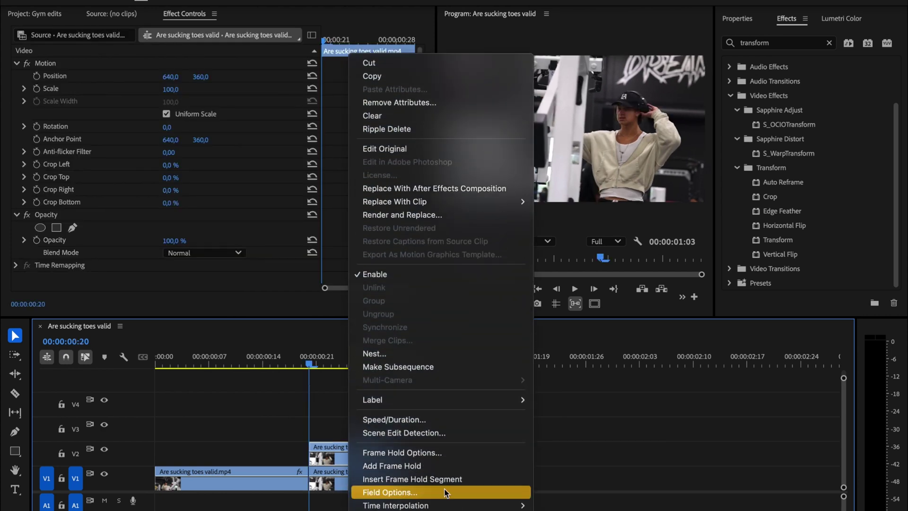
pyautogui.click(405, 466)
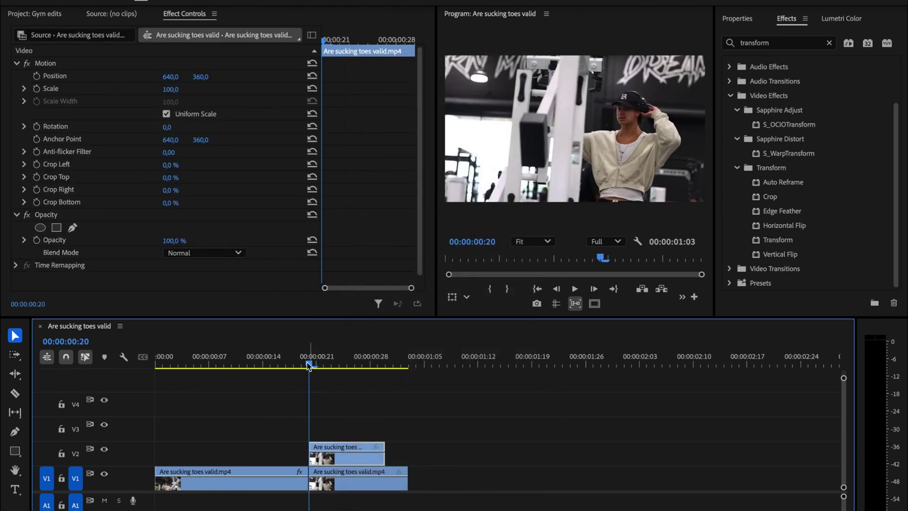
# - Trace a free-draw Bezier opacity mask around the gym machine on the frozen clip
pyautogui.moveTo(308, 367)
pyautogui.mouseDown()
pyautogui.moveTo(370, 366)
pyautogui.moveTo(311, 363)
pyautogui.mouseUp()
pyautogui.click(73, 228)
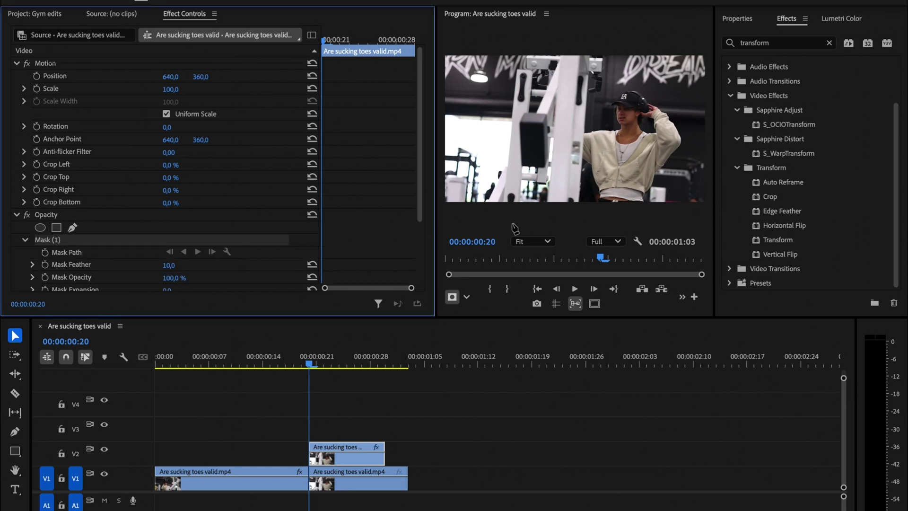
pyautogui.click(485, 206)
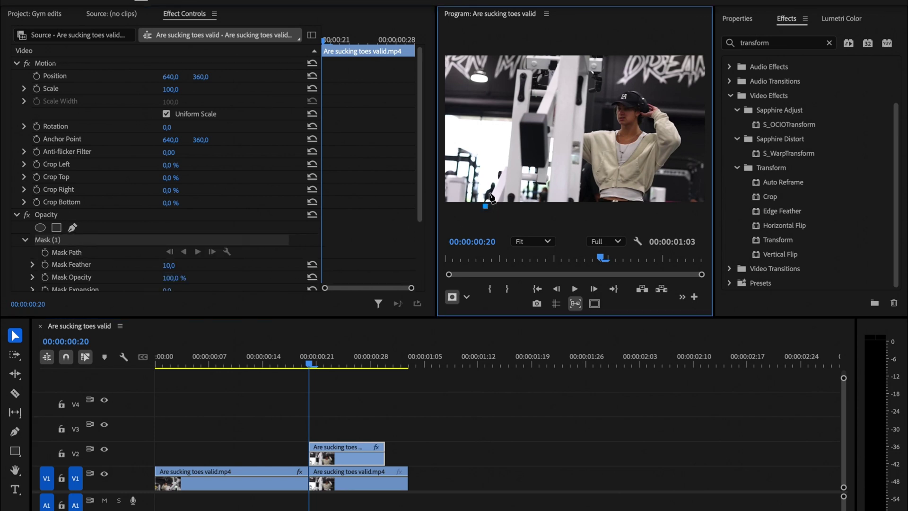
pyautogui.click(503, 172)
pyautogui.click(509, 143)
pyautogui.click(512, 121)
pyautogui.click(512, 102)
pyautogui.click(514, 86)
pyautogui.click(516, 70)
pyautogui.click(526, 52)
pyautogui.click(569, 42)
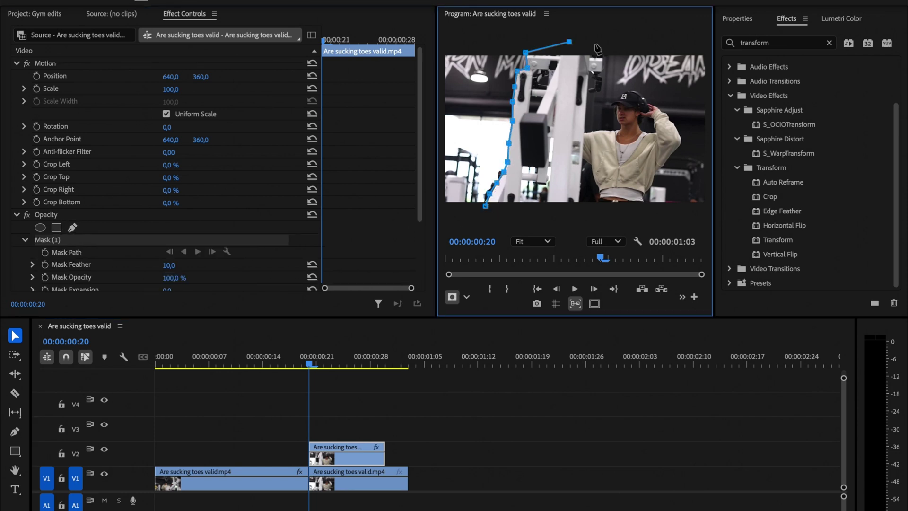
pyautogui.click(585, 115)
pyautogui.click(582, 147)
pyautogui.click(581, 177)
pyautogui.click(579, 207)
pyautogui.click(529, 210)
pyautogui.click(495, 211)
pyautogui.click(485, 206)
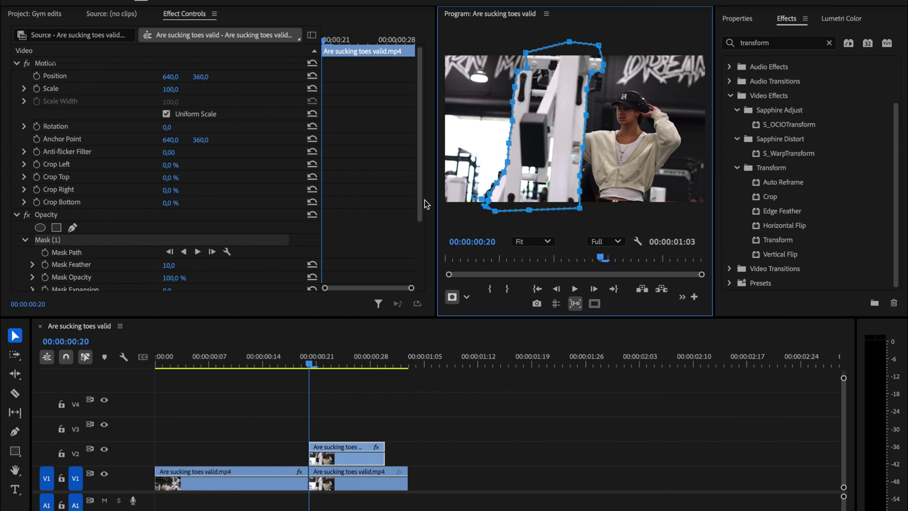
# - Nest the masked V2 clip as Nested Sequence 08
pyautogui.click(348, 460)
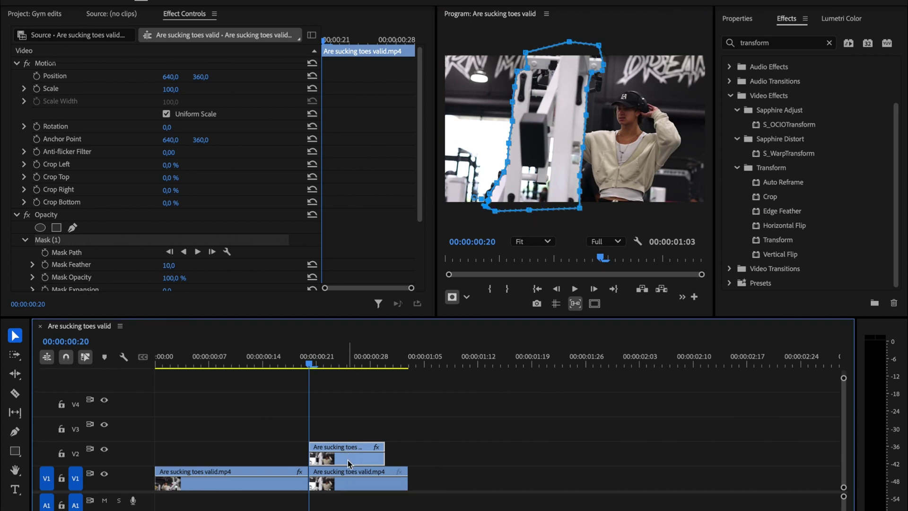
pyautogui.hotkey('ctrl', 'shift', 'n')
pyautogui.click(513, 298)
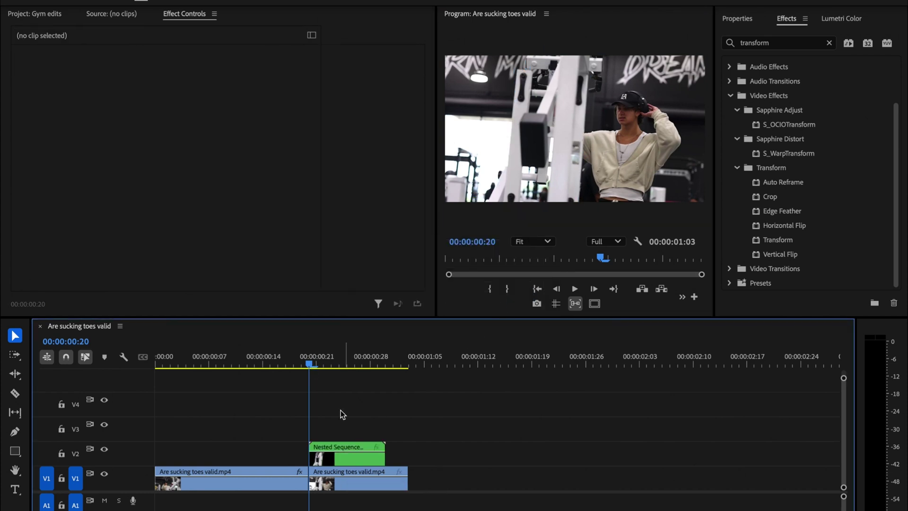
# - Move Nested Sequence 08 earlier on V2 so it ends at the cut
pyautogui.click(347, 462)
pyautogui.moveTo(347, 462); pyautogui.dragTo(268, 468)
pyautogui.moveTo(286, 364); pyautogui.dragTo(308, 376)
# - Duplicate the V1 clip upward, set it to frame size, mask the person, and move it to V3
pyautogui.moveTo(330, 477); pyautogui.dragTo(331, 454)
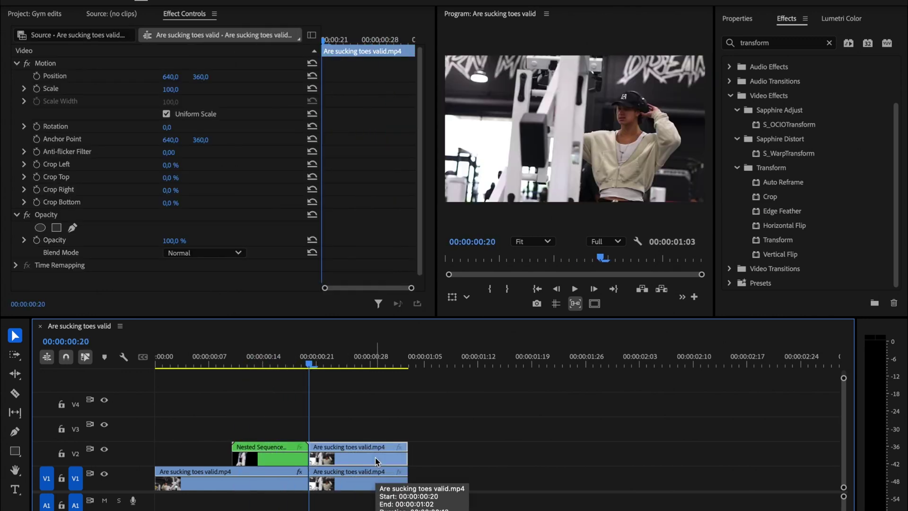
pyautogui.rightClick(377, 472)
pyautogui.click(447, 475)
pyautogui.press('Down')
pyautogui.press('Up')
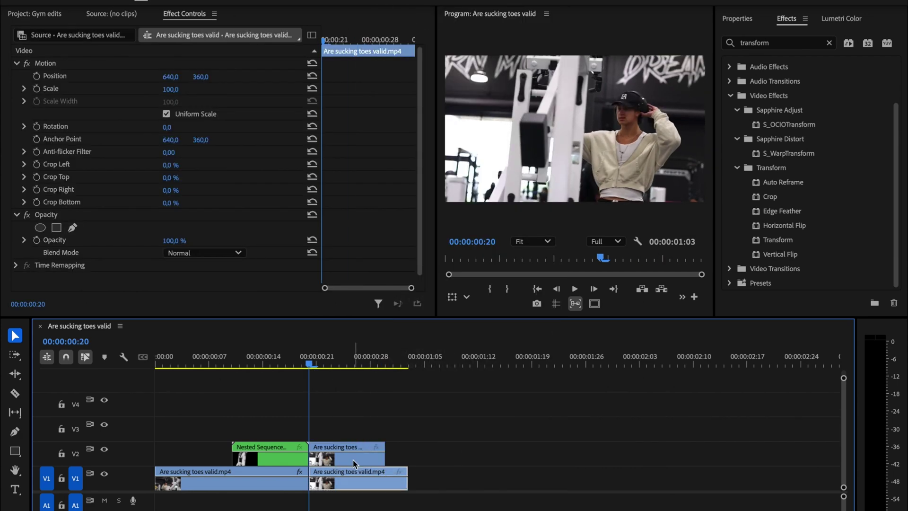
pyautogui.click(72, 227)
pyautogui.click(596, 209)
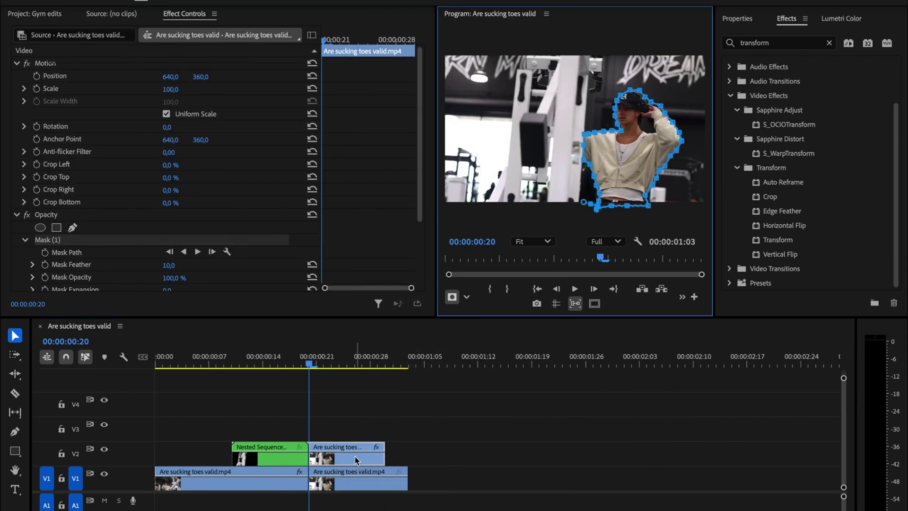
pyautogui.moveTo(355, 456); pyautogui.dragTo(277, 413)
# - Apply the Transform effect to Nested Sequence 08
pyautogui.press('Up')
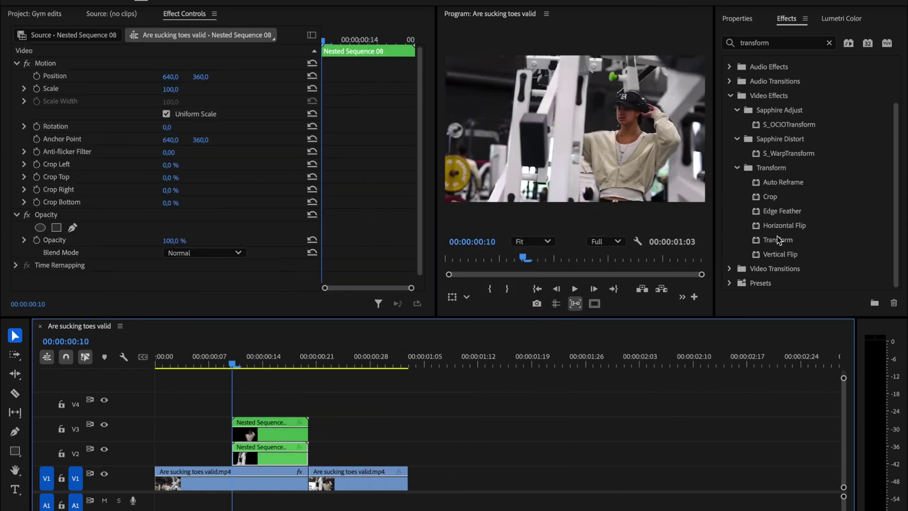
pyautogui.moveTo(778, 240); pyautogui.dragTo(287, 454)
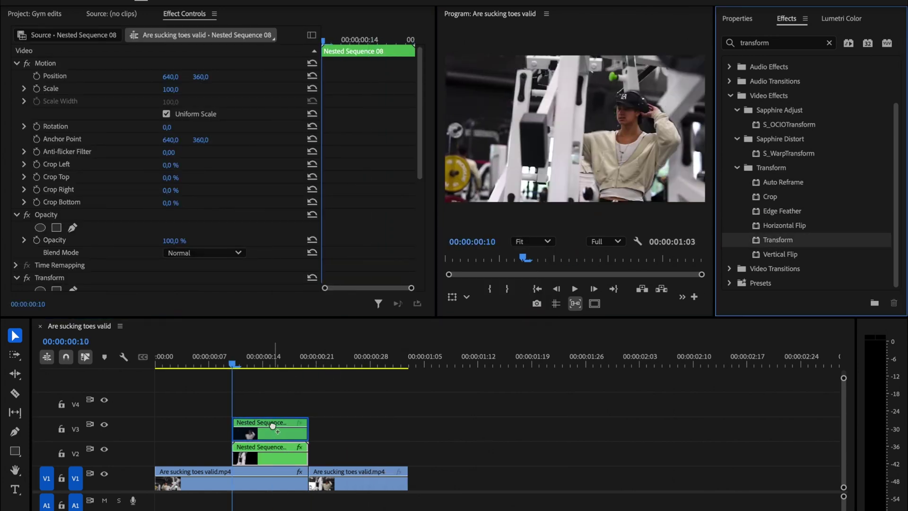
pyautogui.click(271, 454)
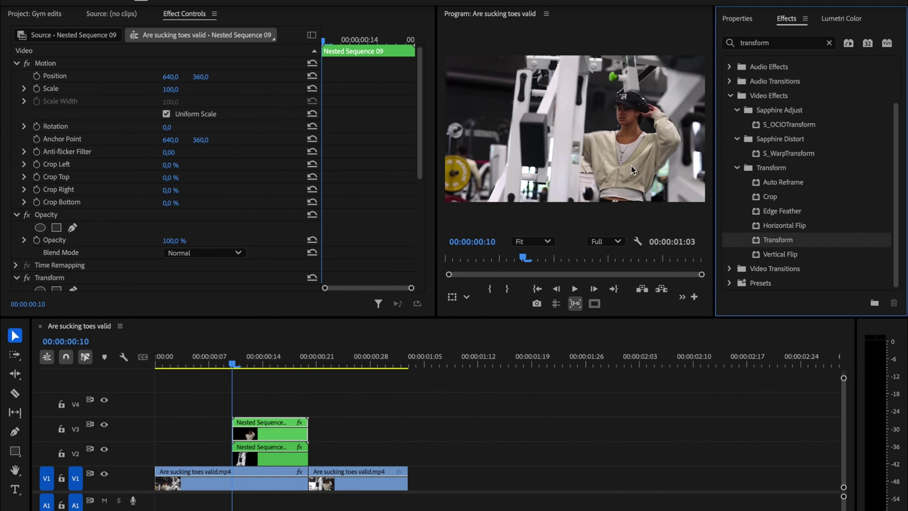
# - Inside Nested Sequence 09, set the person mask's Mask Expansion to -6
pyautogui.doubleClick(288, 426)
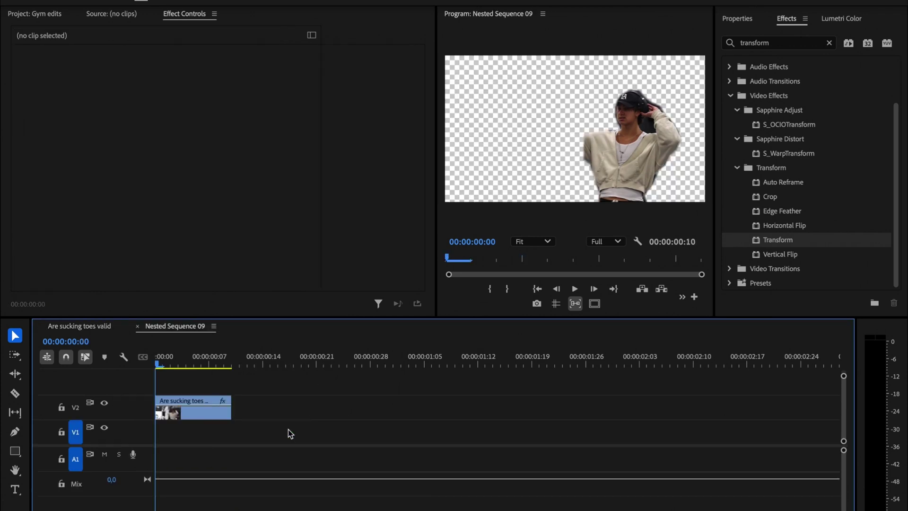
pyautogui.click(192, 407)
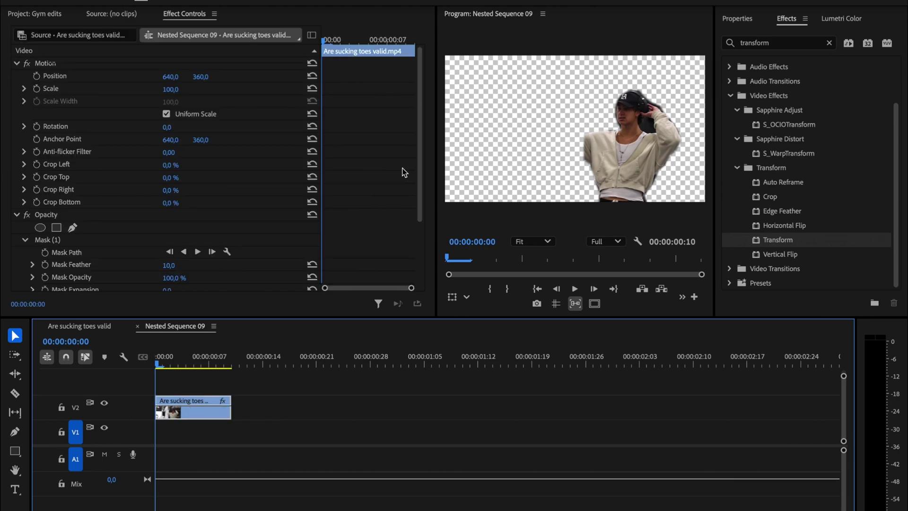
pyautogui.moveTo(416, 152); pyautogui.dragTo(418, 174)
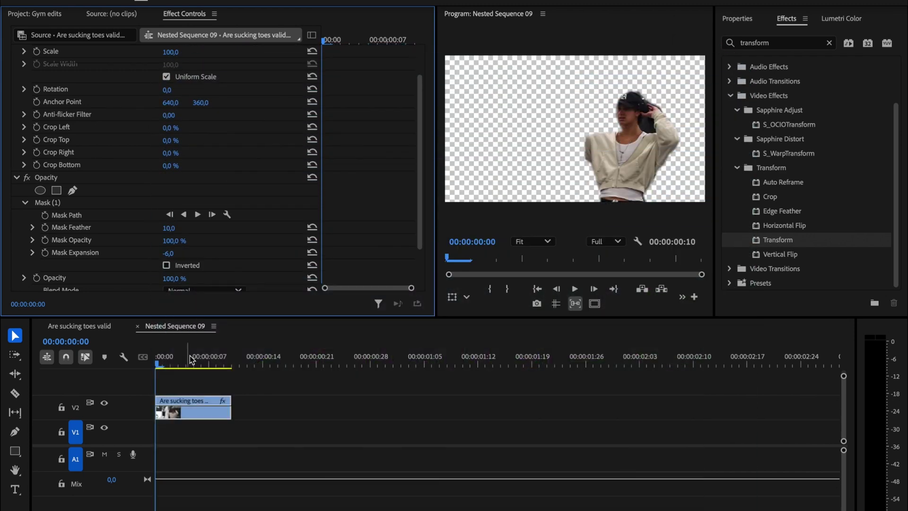
# - Keyframe Transform Position to slide the clip from the left into centre by 00:00:00:17
pyautogui.click(103, 327)
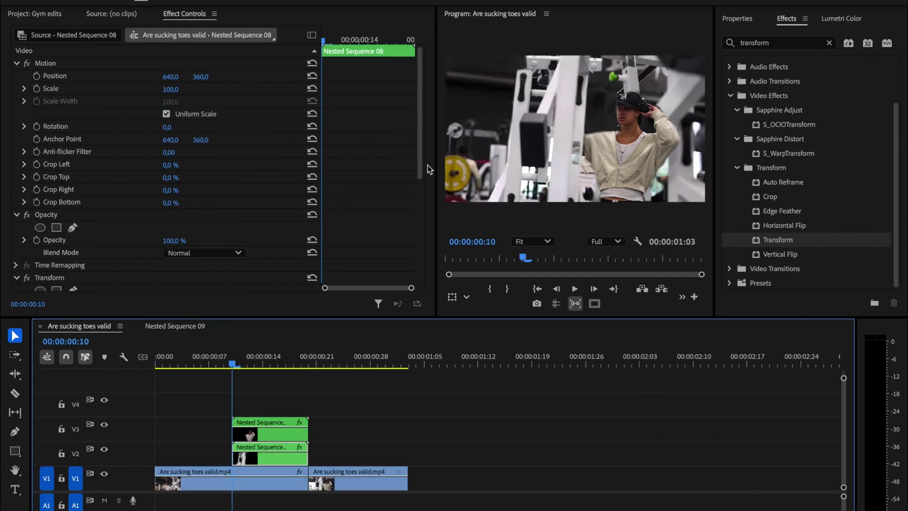
pyautogui.scroll(-6, 412, 214)
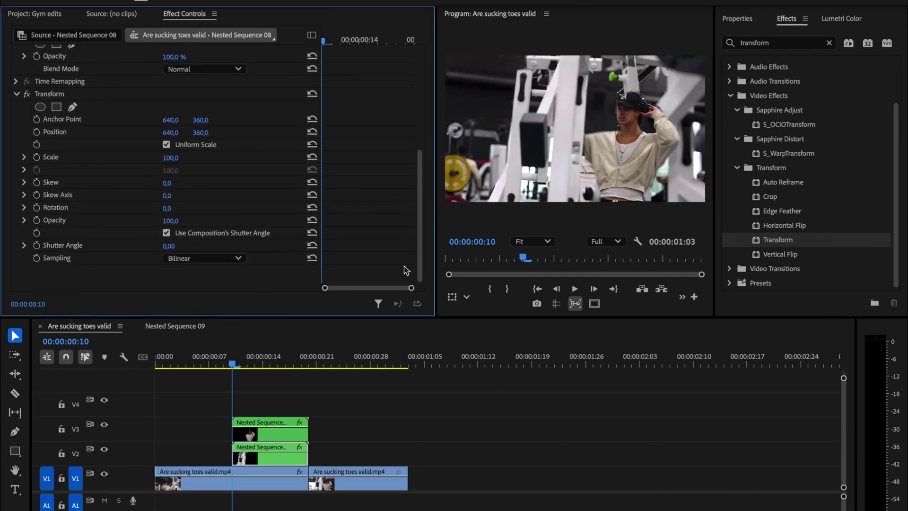
pyautogui.click(36, 133)
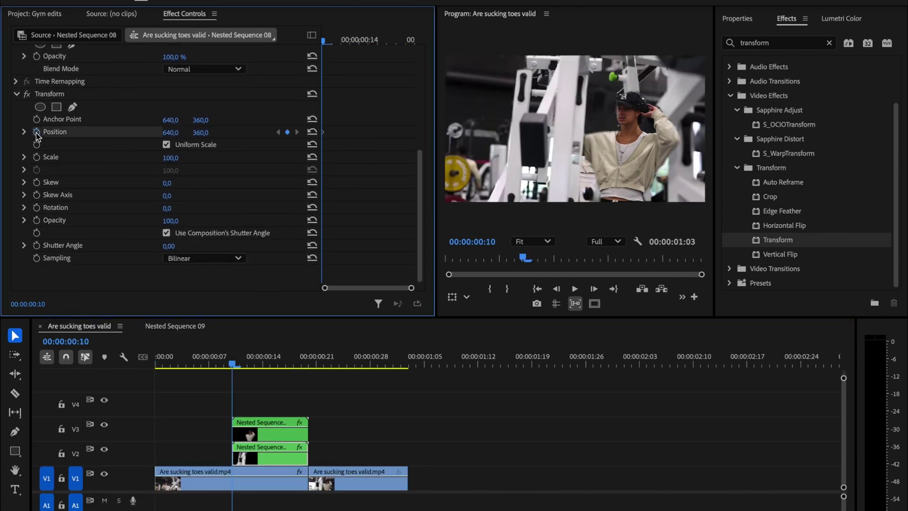
pyautogui.moveTo(171, 133); pyautogui.dragTo(0, 133)
pyautogui.moveTo(233, 365); pyautogui.dragTo(285, 368)
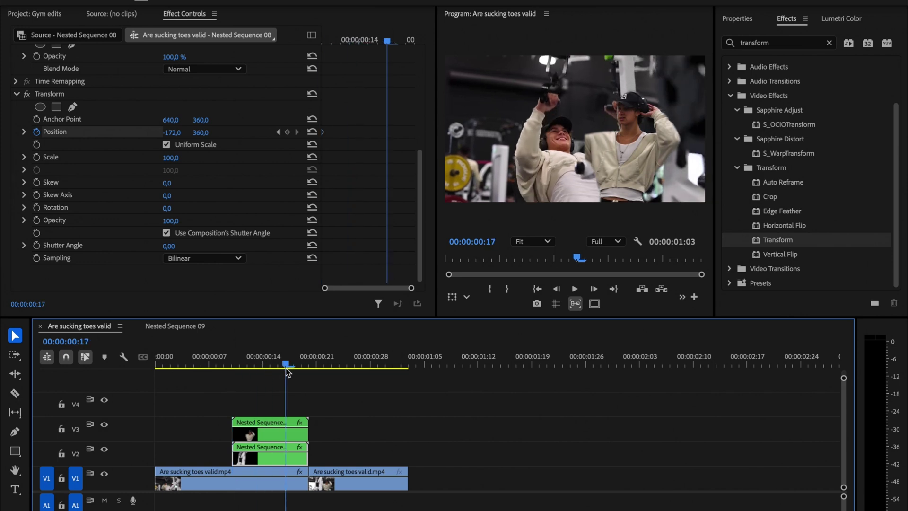
pyautogui.click(312, 133)
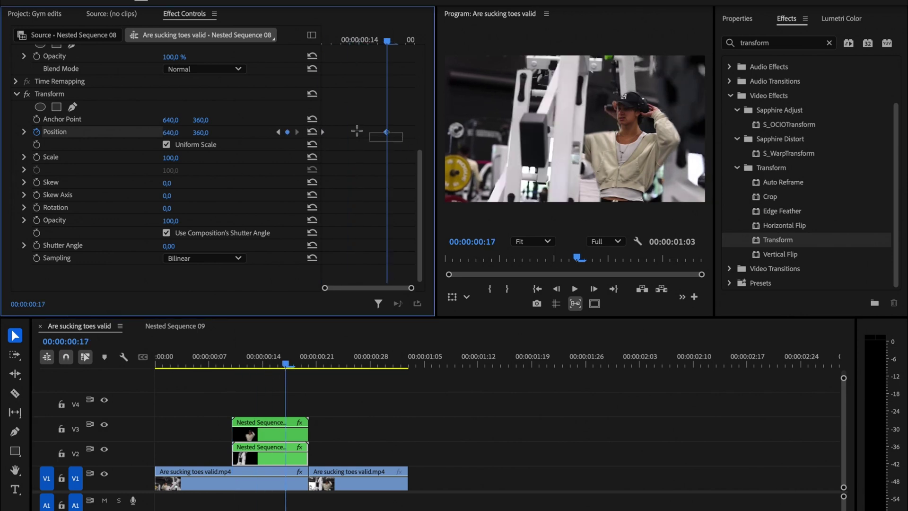
# - Ease out the Position keyframes and adjust their timing
pyautogui.moveTo(357, 131); pyautogui.dragTo(310, 118)
pyautogui.rightClick(388, 133)
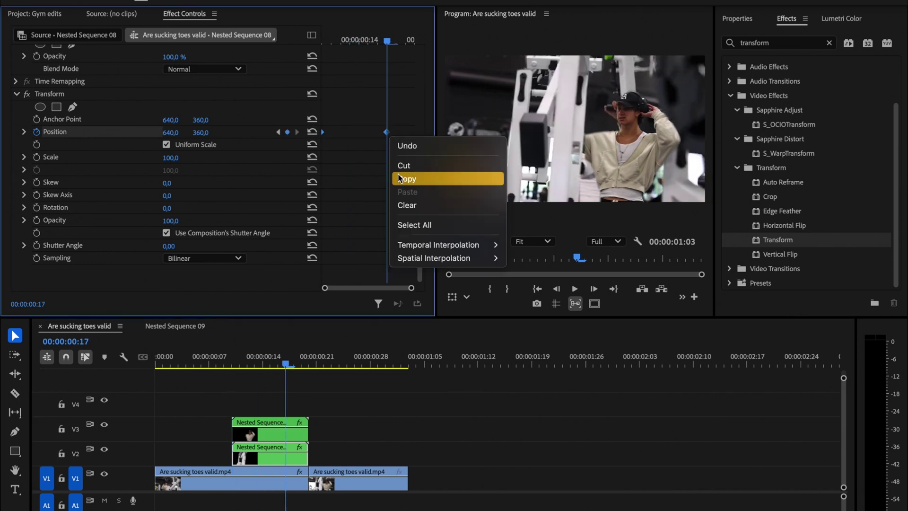
pyautogui.moveTo(430, 245)
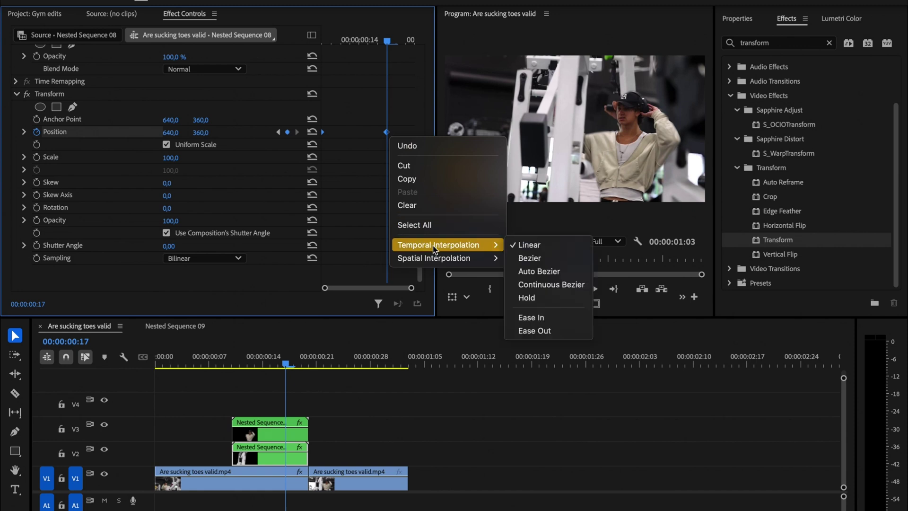
pyautogui.click(536, 330)
pyautogui.moveTo(386, 132); pyautogui.dragTo(413, 132)
# - Turn off composition shutter angle, set Shutter Angle to 200, and preview the cut
pyautogui.click(166, 232)
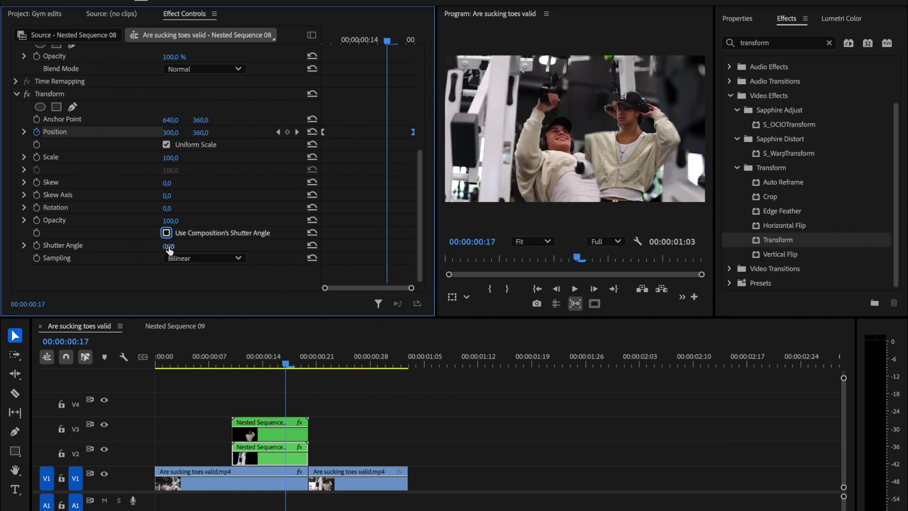
pyautogui.moveTo(169, 245); pyautogui.dragTo(216, 246)
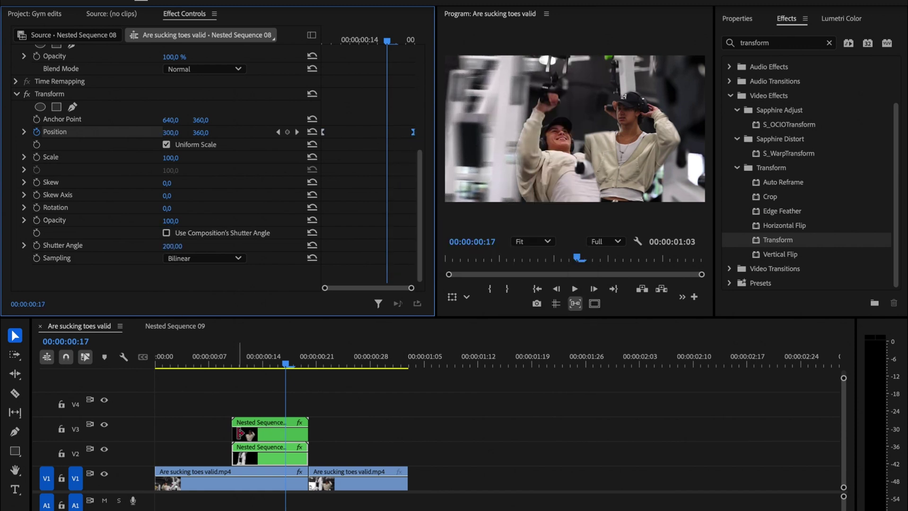
pyautogui.press('Up')
pyautogui.press('space')
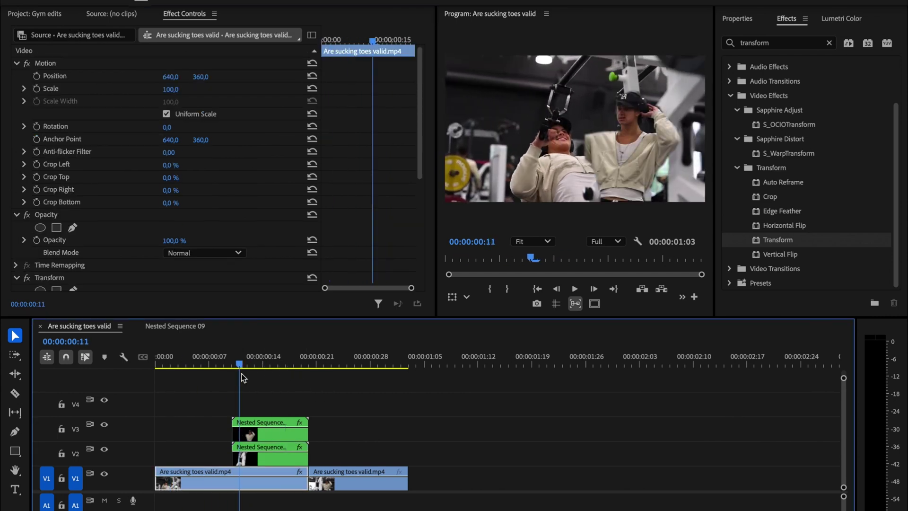
pyautogui.press('space')
# - Keyframe Transform Position from 640,818 below frame up to 640,360
pyautogui.moveTo(416, 129); pyautogui.dragTo(410, 217)
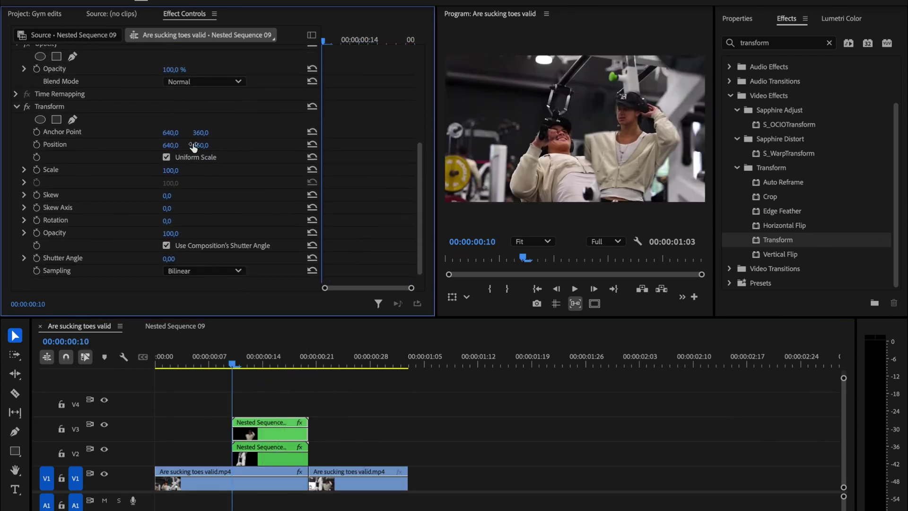
pyautogui.click(36, 144)
pyautogui.moveTo(200, 145); pyautogui.dragTo(309, 144)
pyautogui.press('space')
pyautogui.click(309, 144)
# - Ease out both Position keyframes and set a 200 shutter angle without composition shutter
pyautogui.moveTo(404, 171); pyautogui.dragTo(327, 124)
pyautogui.rightClick(395, 145)
pyautogui.moveTo(502, 259)
pyautogui.click(541, 339)
pyautogui.click(166, 245)
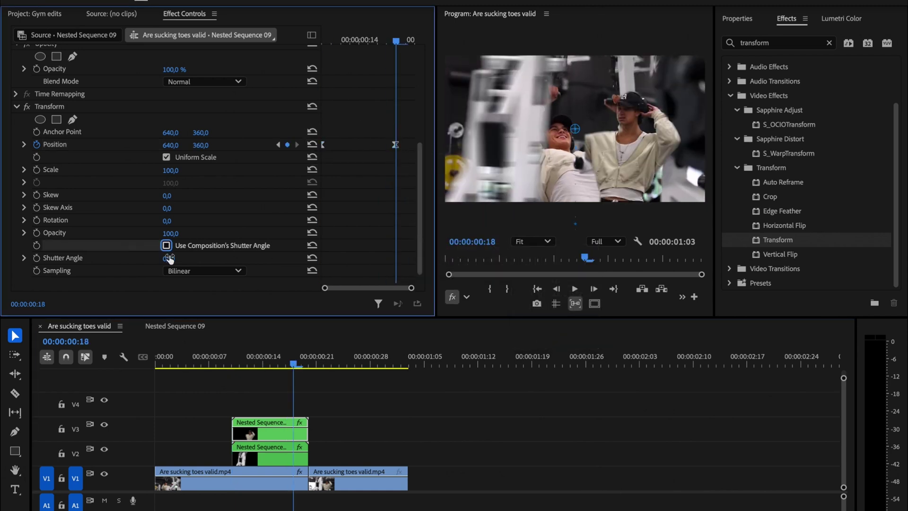
pyautogui.click(169, 258)
pyautogui.write('200')
pyautogui.press('Return')
# - Play the sequence from the start to review the slide, stopping at frame 20
pyautogui.click(162, 373)
pyautogui.press('space')
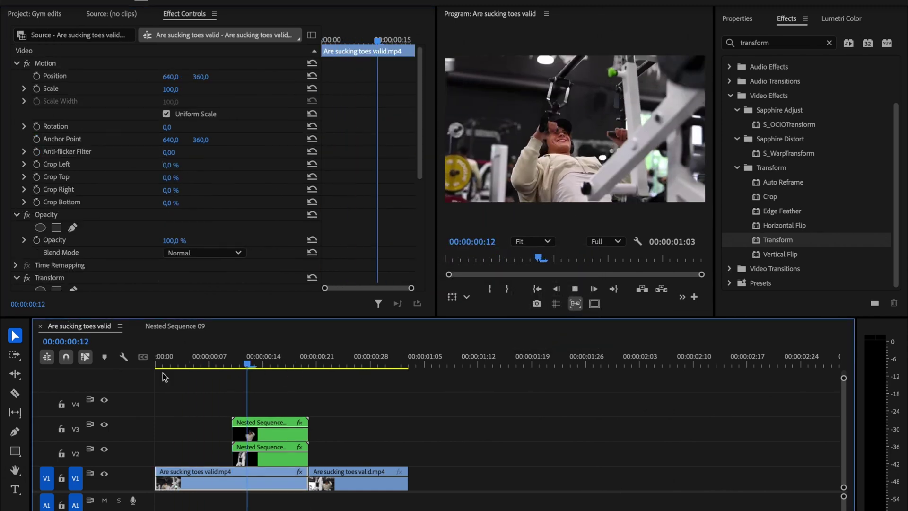
pyautogui.press('space')
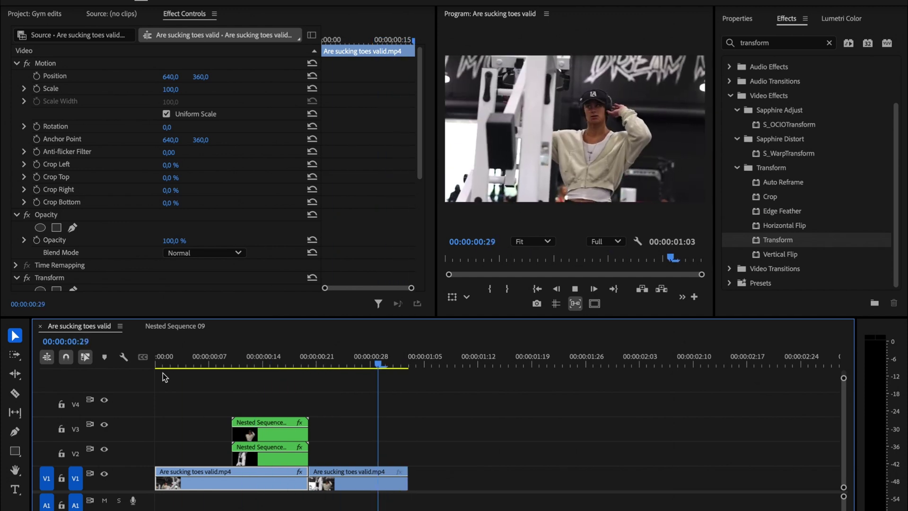
pyautogui.click(310, 373)
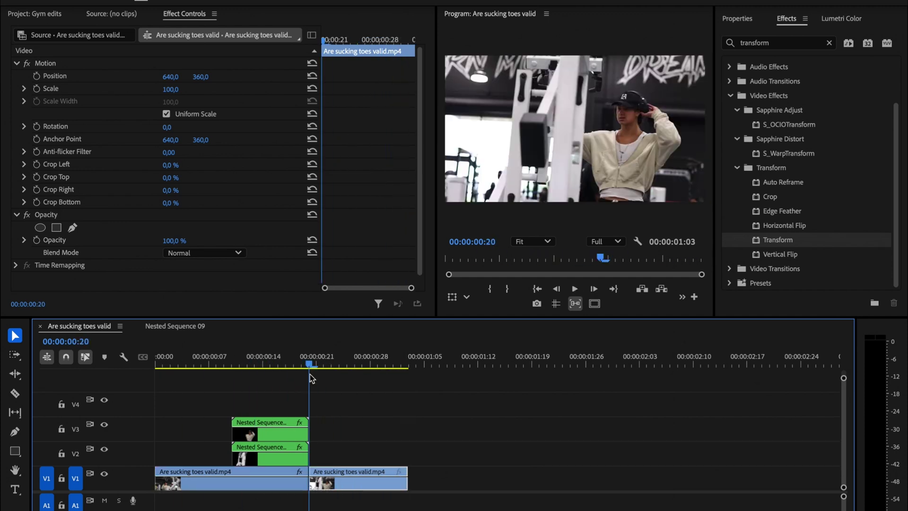
# - Create a new Adjustment Layer in the Project panel
pyautogui.click(46, 14)
pyautogui.click(398, 308)
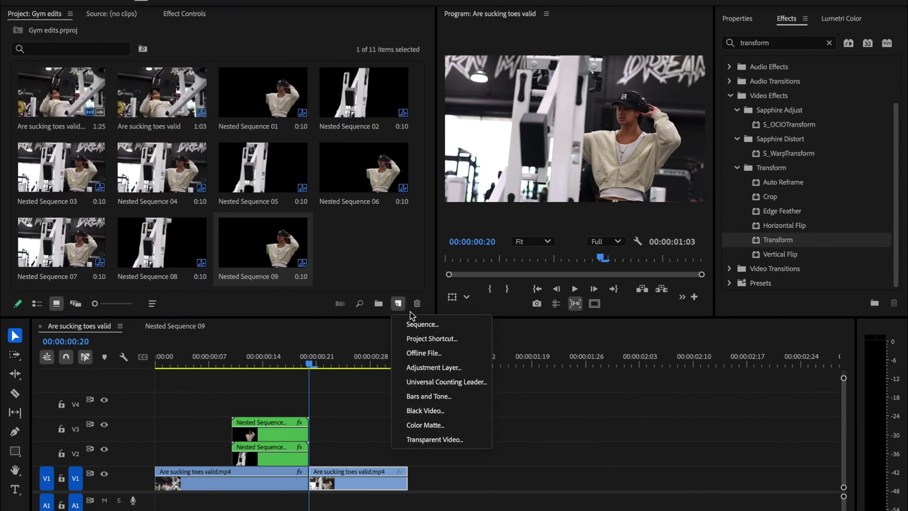
pyautogui.click(431, 365)
pyautogui.click(535, 341)
# - Place the adjustment layer on V4 from frame 17 and trim it to end at 00:00:00:25
pyautogui.moveTo(362, 237); pyautogui.dragTo(286, 402)
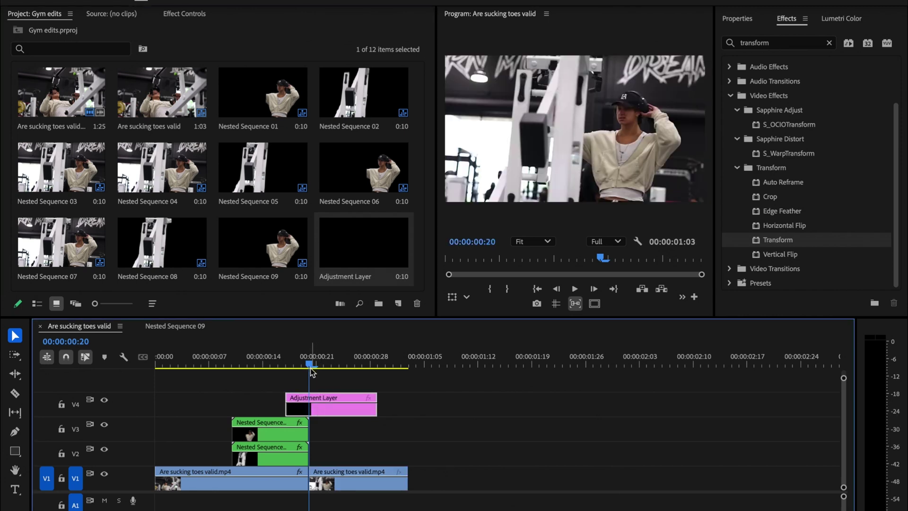
pyautogui.moveTo(312, 372); pyautogui.dragTo(286, 368)
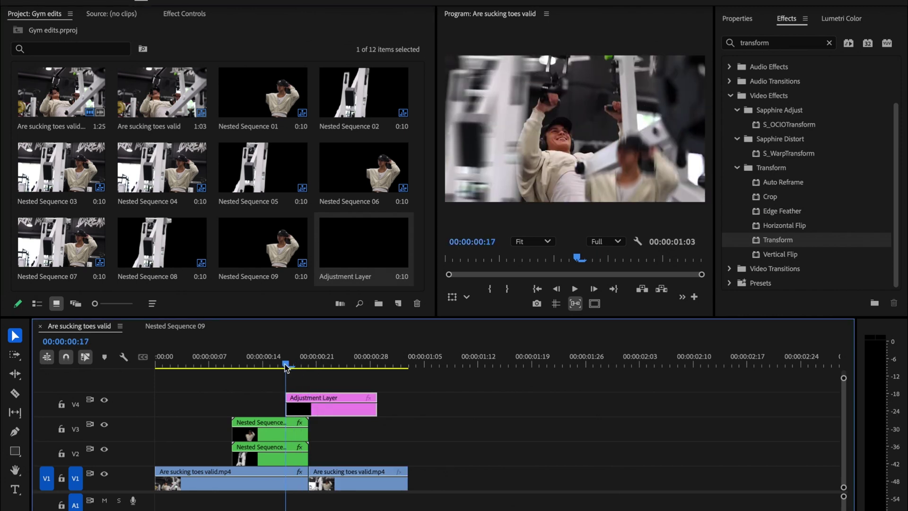
pyautogui.hotkey('shift', 'Right')
pyautogui.press('Right')
pyautogui.press('Right')
pyautogui.press('Right')
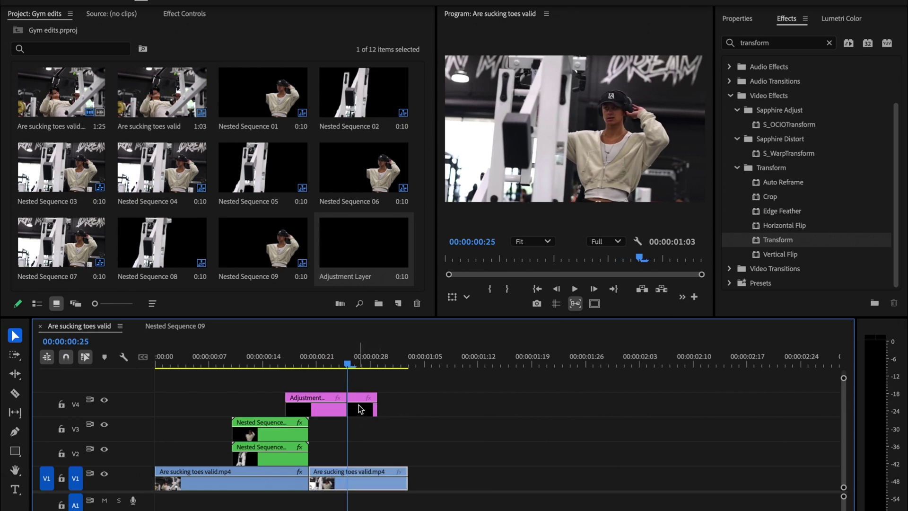
pyautogui.moveTo(376, 405); pyautogui.dragTo(347, 405)
# - Search effects for 'shakecut', apply B Diagonal Shake to the V4 adjustment layer, and preview
pyautogui.click(830, 43)
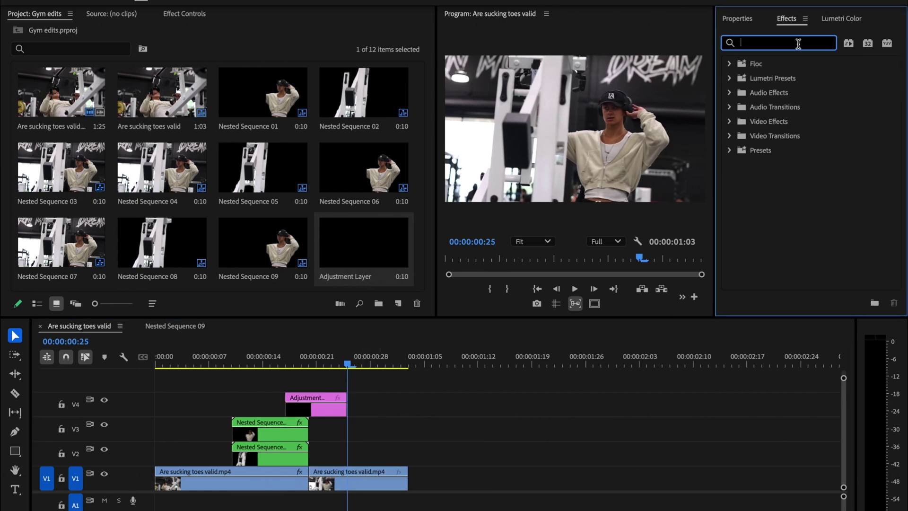
pyautogui.write('shakecut')
pyautogui.moveTo(893, 86); pyautogui.dragTo(895, 194)
pyautogui.moveTo(794, 162); pyautogui.dragTo(315, 409)
pyautogui.moveTo(347, 367); pyautogui.dragTo(143, 403)
pyautogui.press('space')
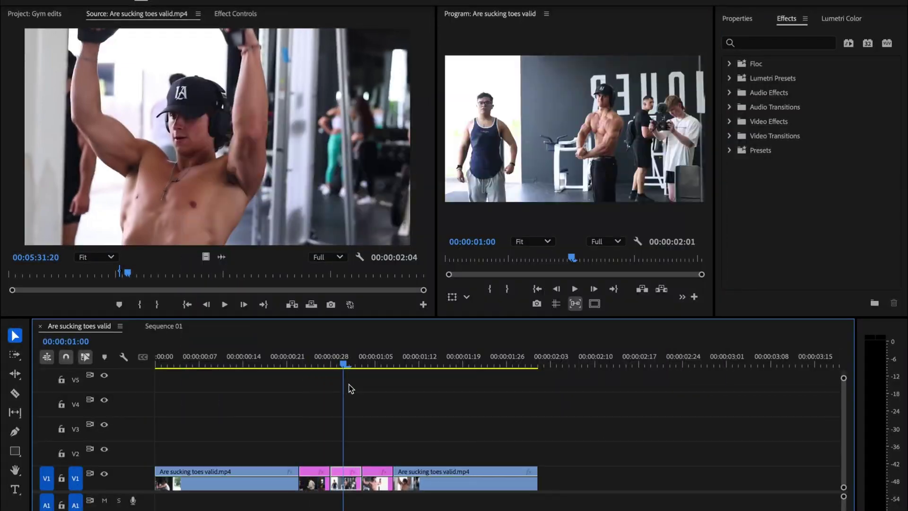
# - Export a frame of the flexing shot as a PNG imported into the project
pyautogui.moveTo(350, 388); pyautogui.dragTo(300, 367)
pyautogui.moveTo(127, 279); pyautogui.dragTo(107, 281)
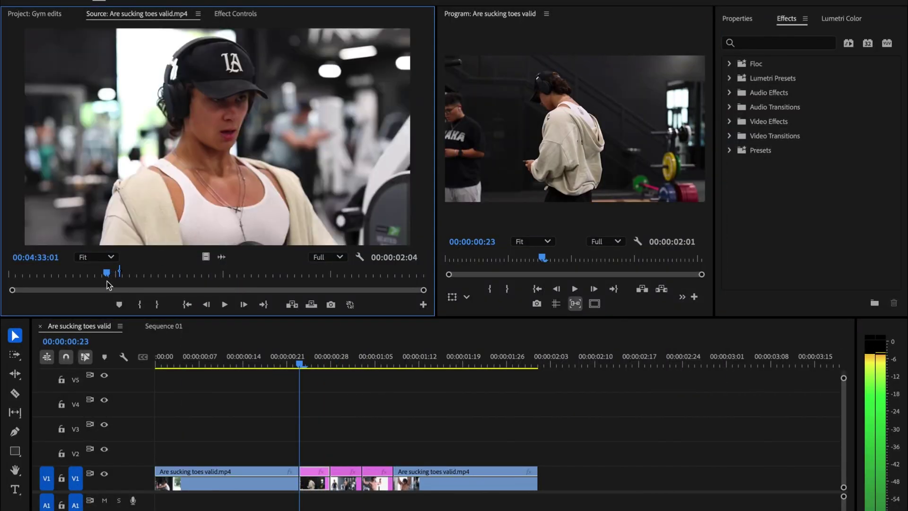
pyautogui.click(330, 305)
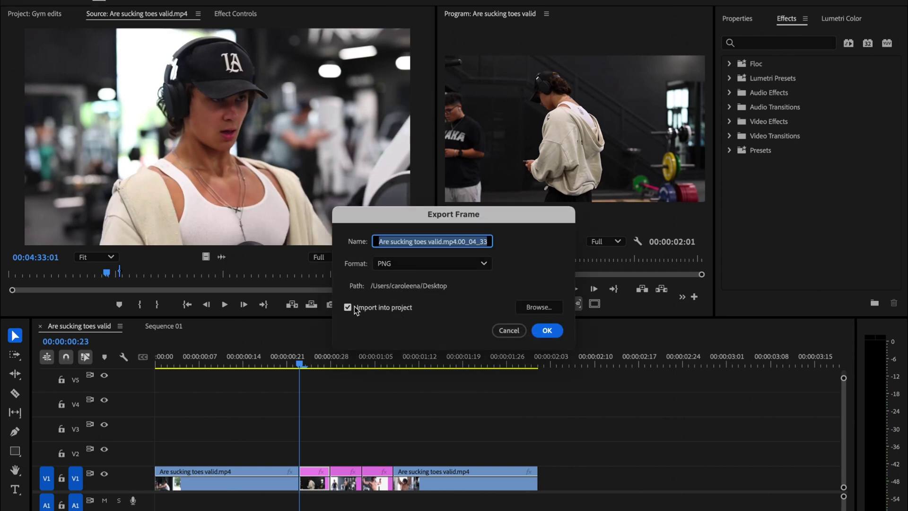
pyautogui.click(545, 332)
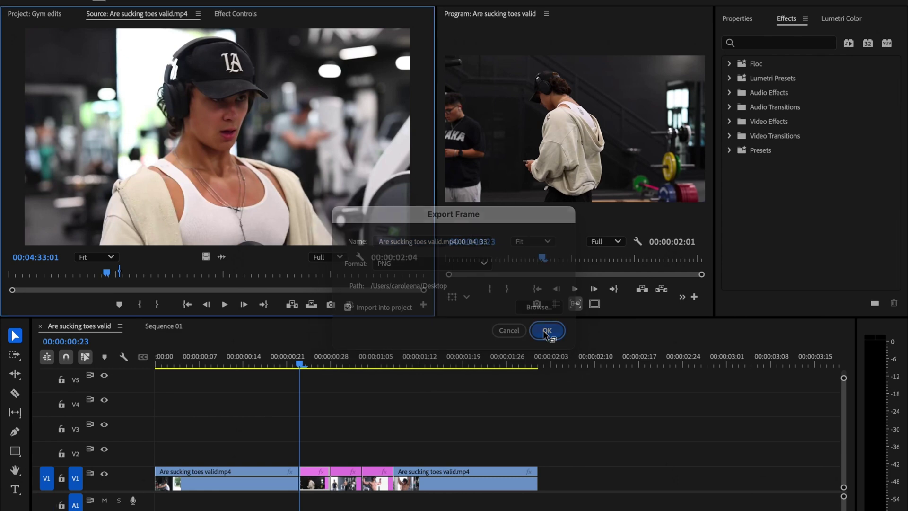
# - Place the exported PNG still on V2 at the playhead
pyautogui.click(45, 16)
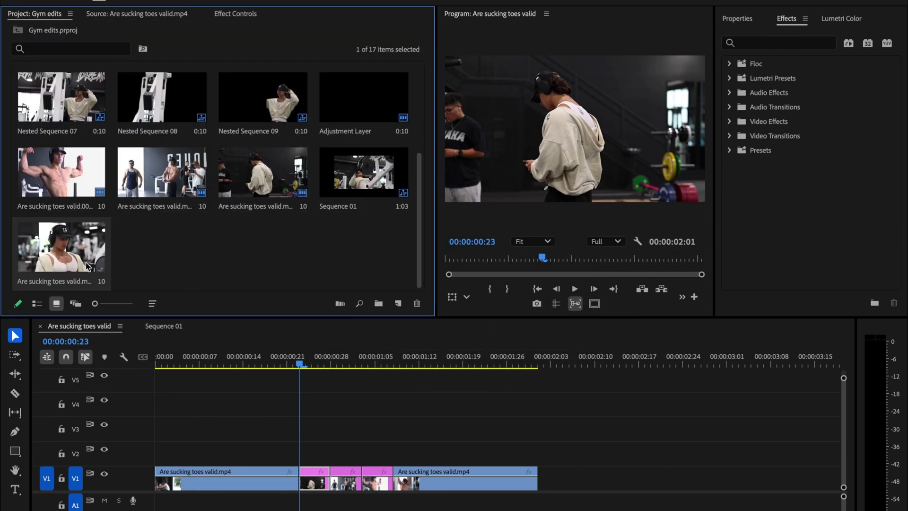
pyautogui.moveTo(90, 282); pyautogui.dragTo(303, 453)
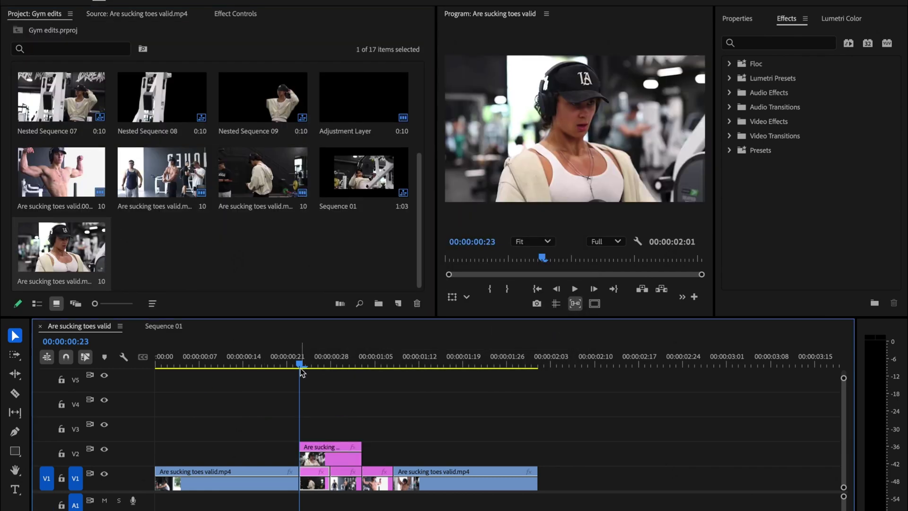
pyautogui.moveTo(302, 366); pyautogui.dragTo(326, 365)
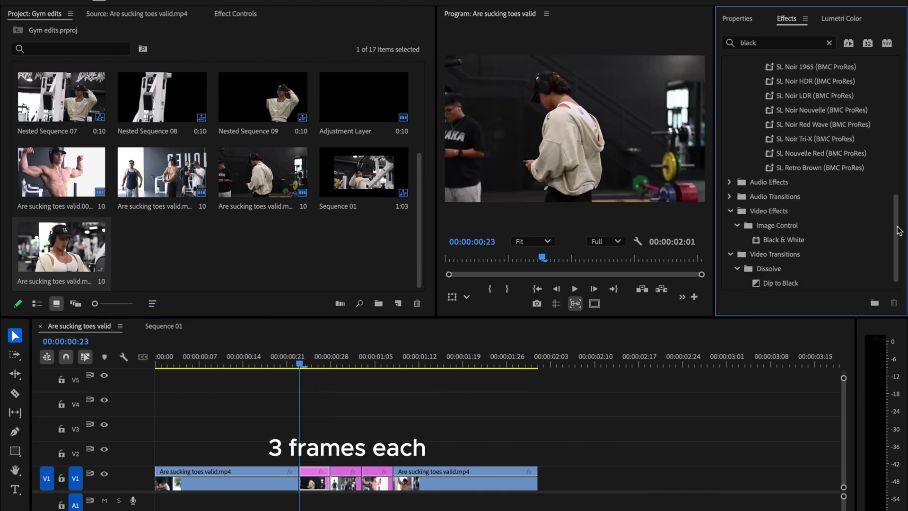
# - Apply the Black & White effect to the first still clip
pyautogui.scroll(-2, 820, 220)
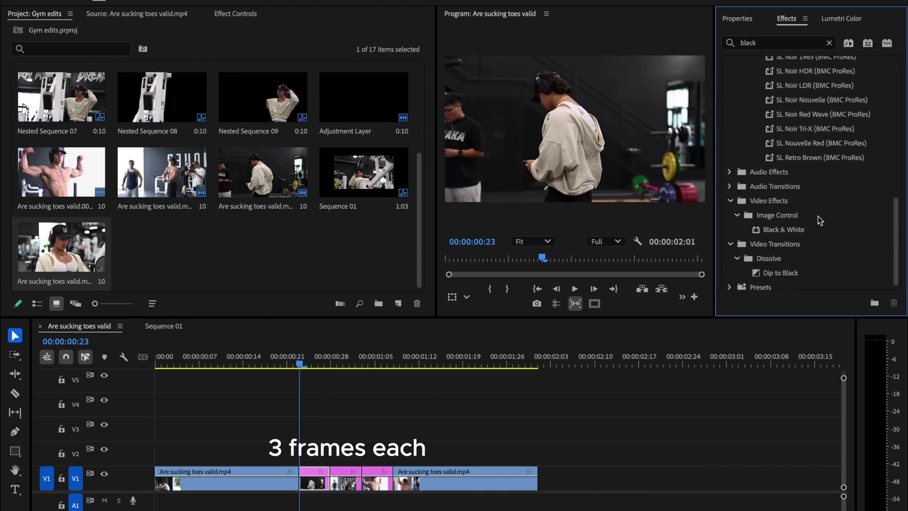
pyautogui.click(778, 232)
pyautogui.moveTo(643, 304); pyautogui.dragTo(315, 473)
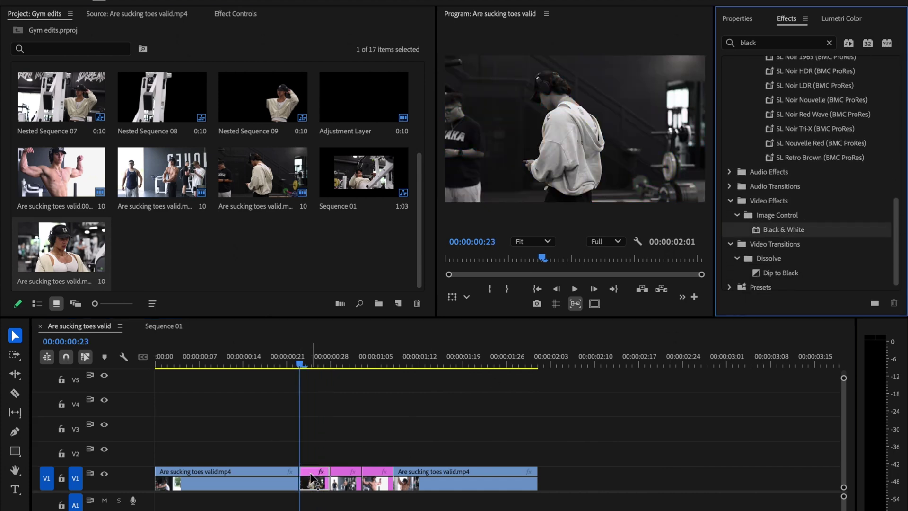
# - Add Noise to the still clip at 40% amount with color noise off
pyautogui.click(235, 14)
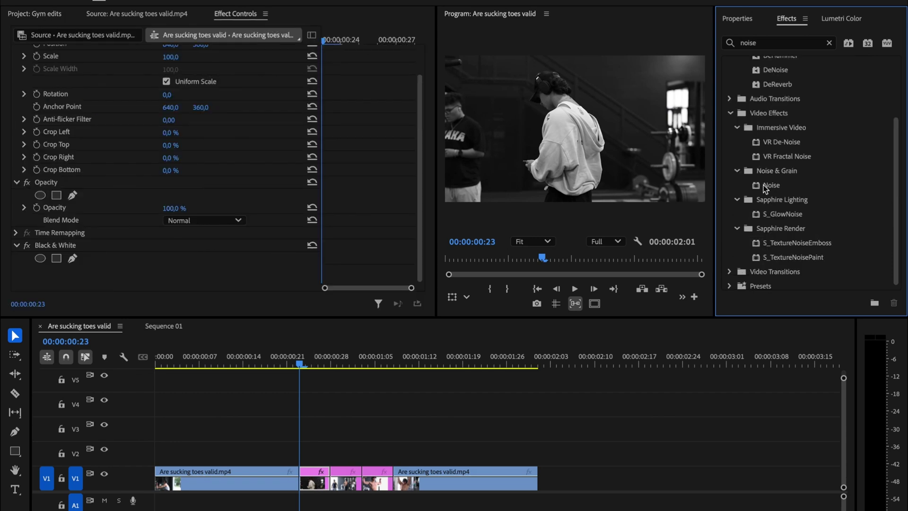
pyautogui.moveTo(765, 188); pyautogui.dragTo(309, 473)
pyautogui.moveTo(417, 211); pyautogui.dragTo(417, 259)
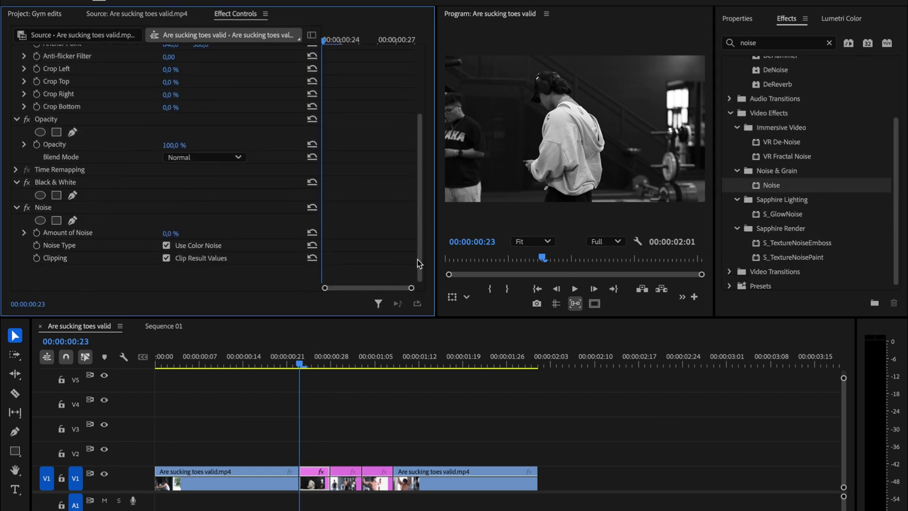
pyautogui.click(178, 232)
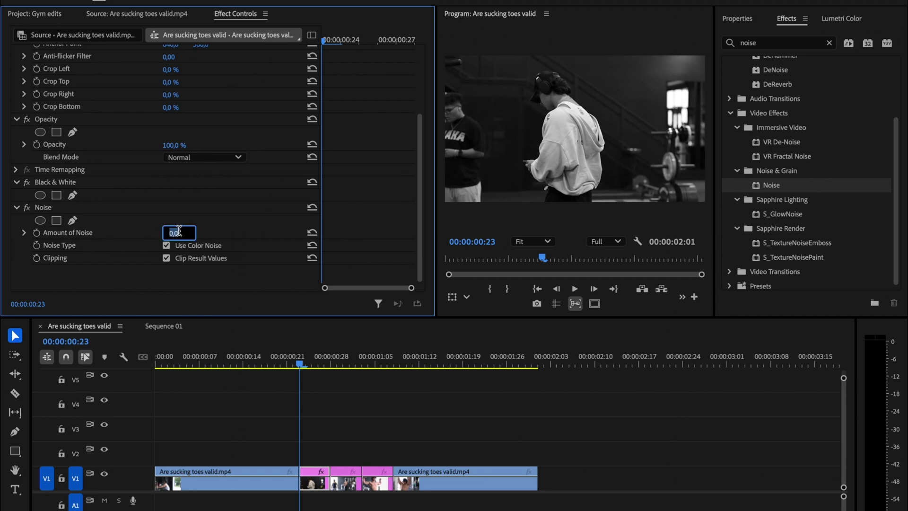
pyautogui.click(229, 211)
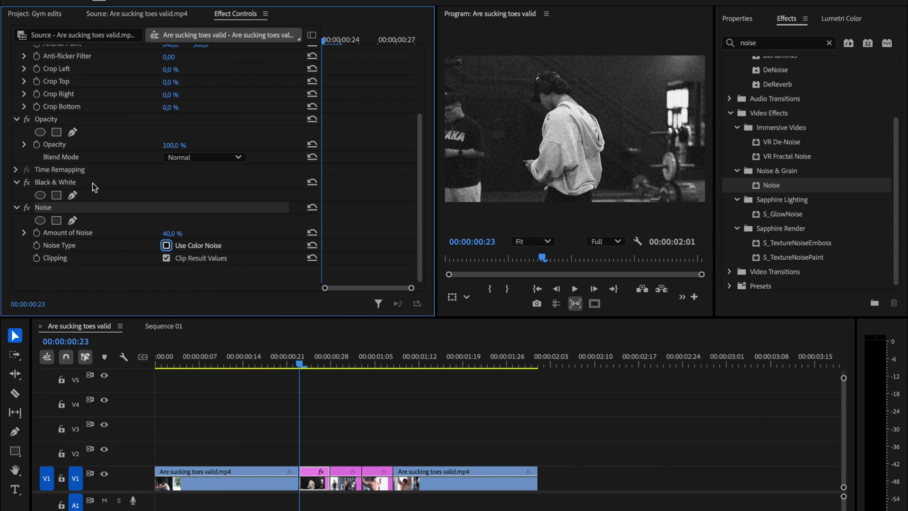
# - Copy the Black & White and Noise effects onto the other still clips
pyautogui.click(70, 185)
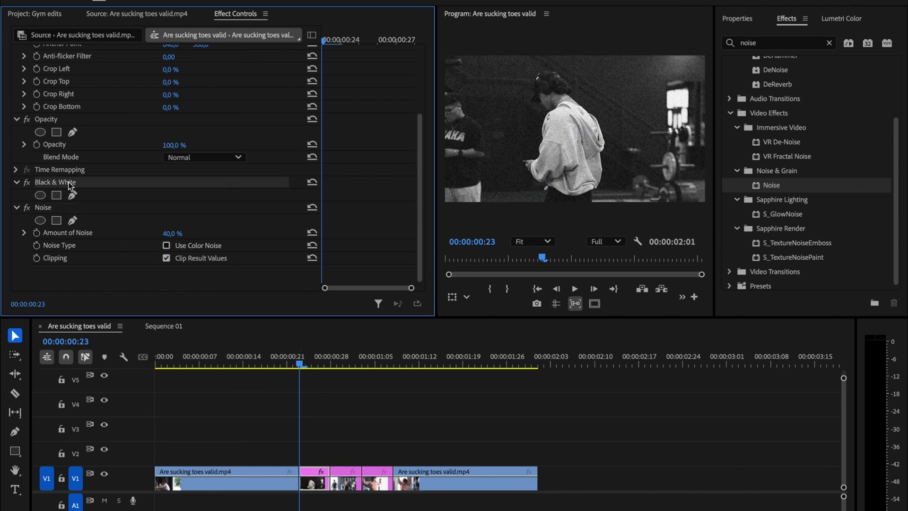
pyautogui.keyDown('shift'); pyautogui.click(46, 211); pyautogui.keyUp('shift')
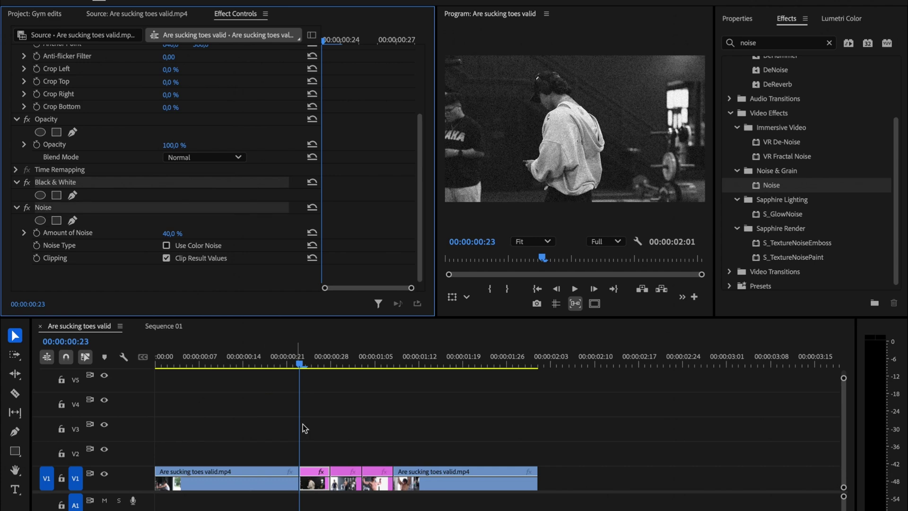
pyautogui.moveTo(344, 461); pyautogui.dragTo(358, 482)
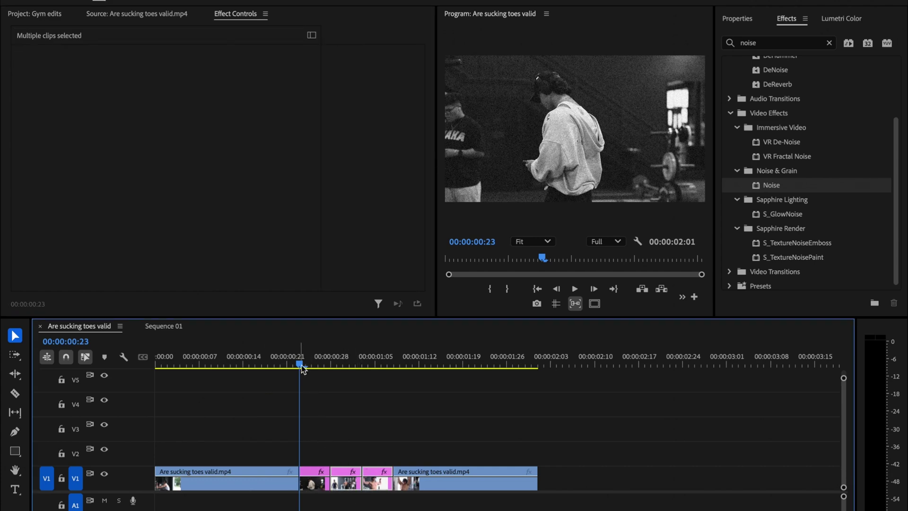
pyautogui.moveTo(303, 369); pyautogui.dragTo(371, 371)
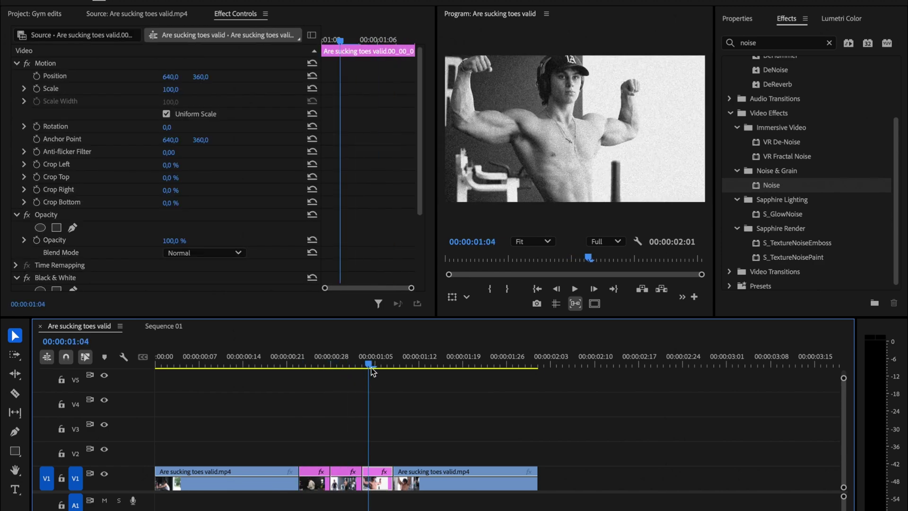
# - Create a new adjustment layer and place it on V2 over the stills
pyautogui.click(399, 305)
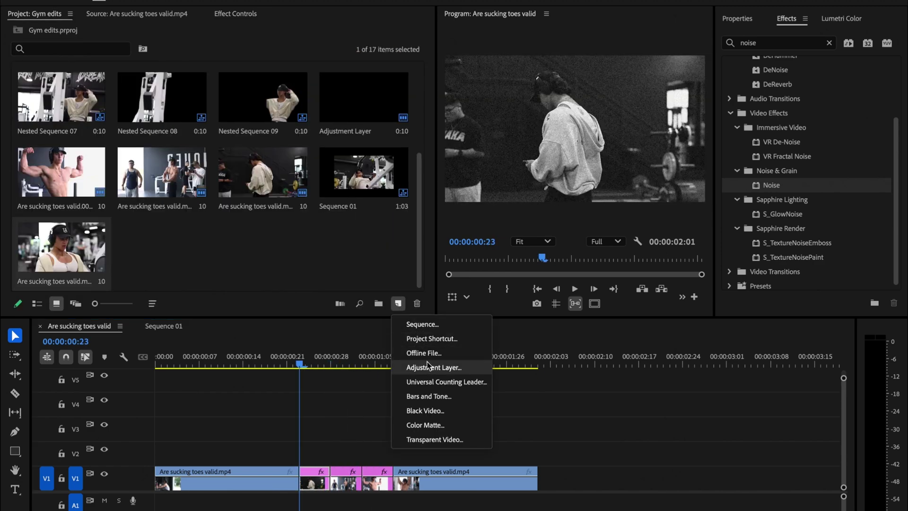
pyautogui.click(427, 367)
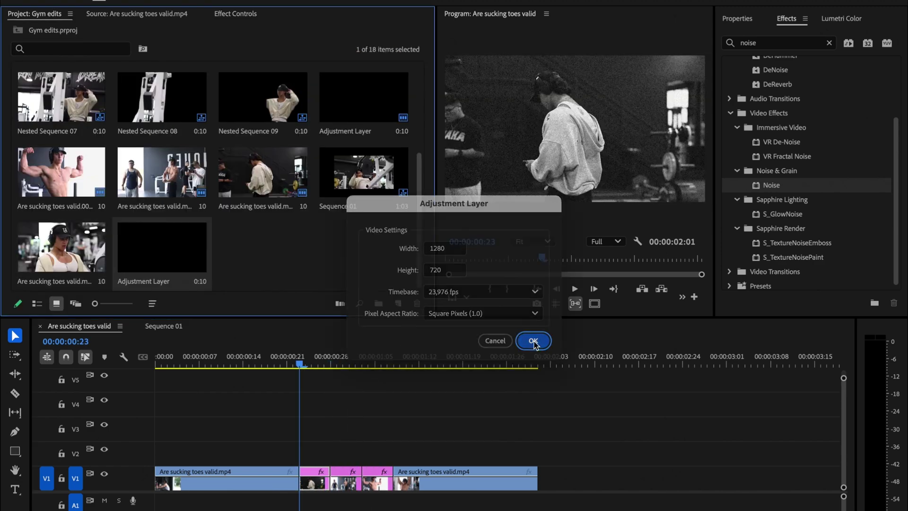
pyautogui.click(533, 340)
pyautogui.moveTo(159, 243); pyautogui.dragTo(284, 455)
pyautogui.moveTo(298, 359)
pyautogui.mouseDown()
pyautogui.moveTo(282, 359)
pyautogui.moveTo(290, 359)
pyautogui.mouseUp()
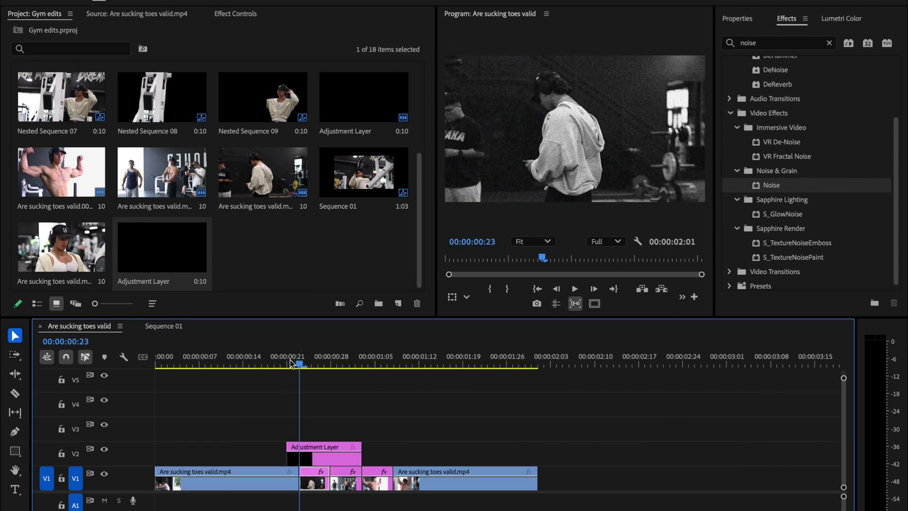
# - Trim the adjustment layer to end at frame 25 by splitting and deleting the remainder
pyautogui.press('Right')
pyautogui.press('Right')
pyautogui.hotkey('ctrl', 'k')
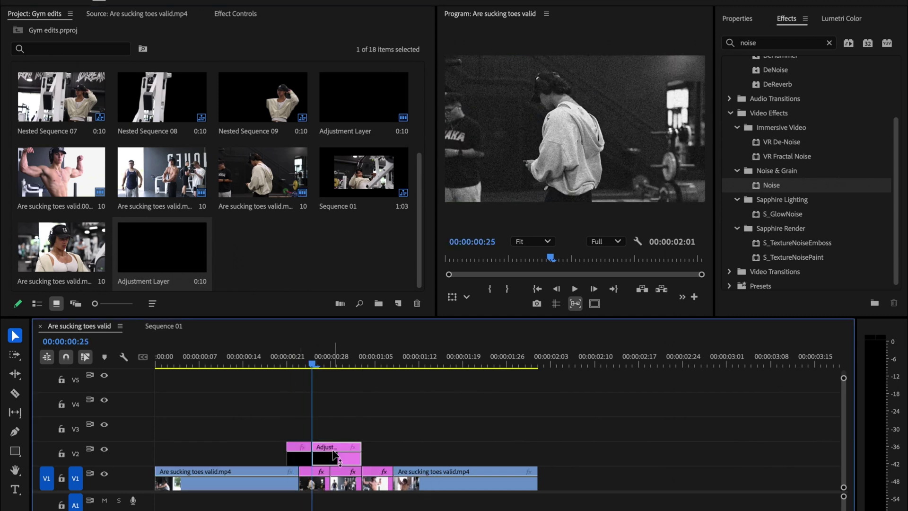
pyautogui.press('Delete')
pyautogui.moveTo(311, 361)
pyautogui.mouseDown()
pyautogui.moveTo(293, 365)
pyautogui.moveTo(312, 365)
pyautogui.mouseUp()
# - Set the adjustment layer's blend mode to Linear Dodge (Add) and Alt-drag a copy to about 00:00:01:05
pyautogui.click(235, 13)
pyautogui.scroll(-5, 416, 116)
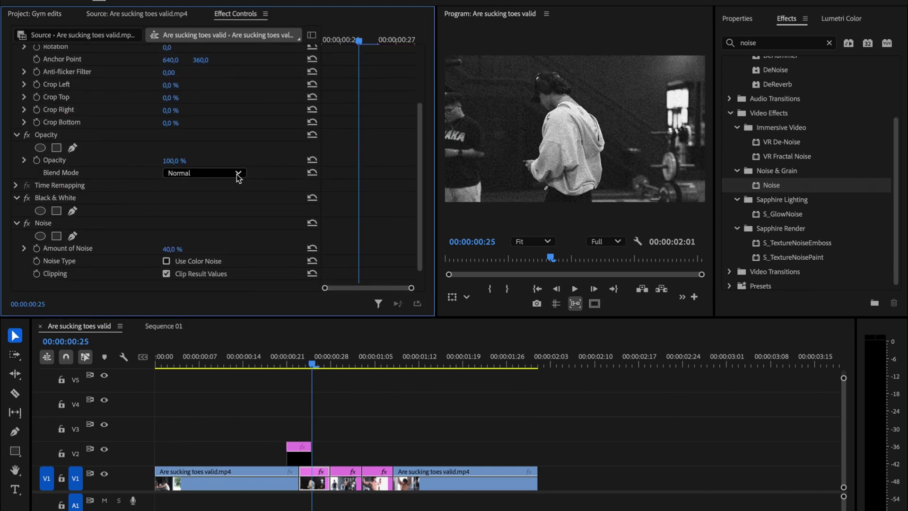
pyautogui.click(238, 177)
pyautogui.click(222, 339)
pyautogui.click(293, 450)
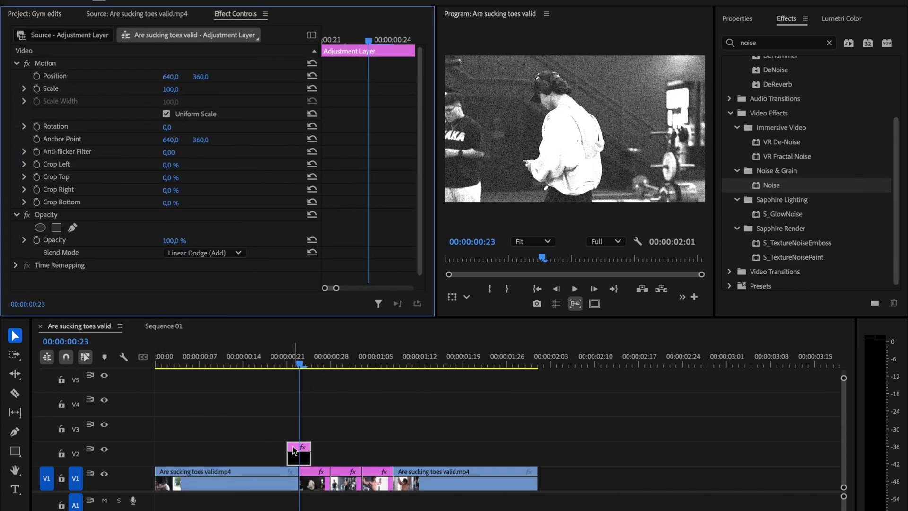
pyautogui.moveTo(293, 450); pyautogui.dragTo(388, 446)
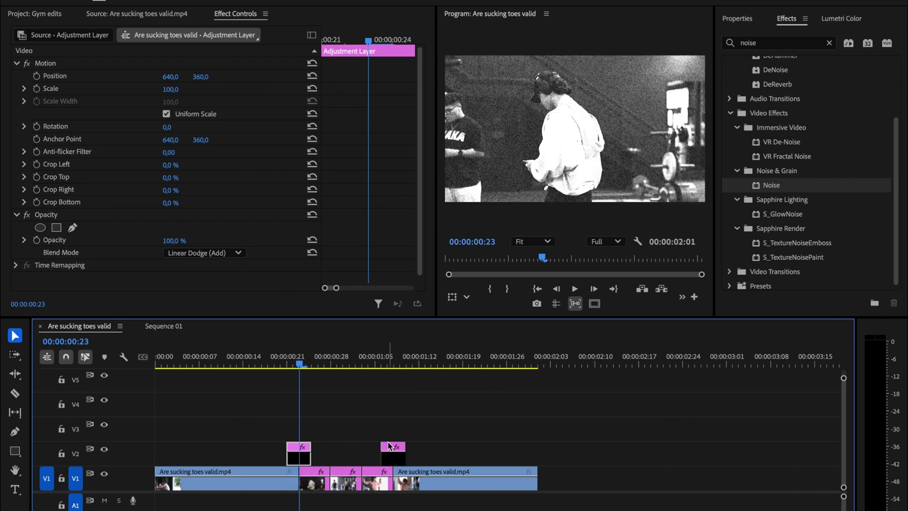
pyautogui.moveTo(300, 364); pyautogui.dragTo(146, 376)
# - Preview the sequence, then apply the Transform effect to both clips
pyautogui.press('space')
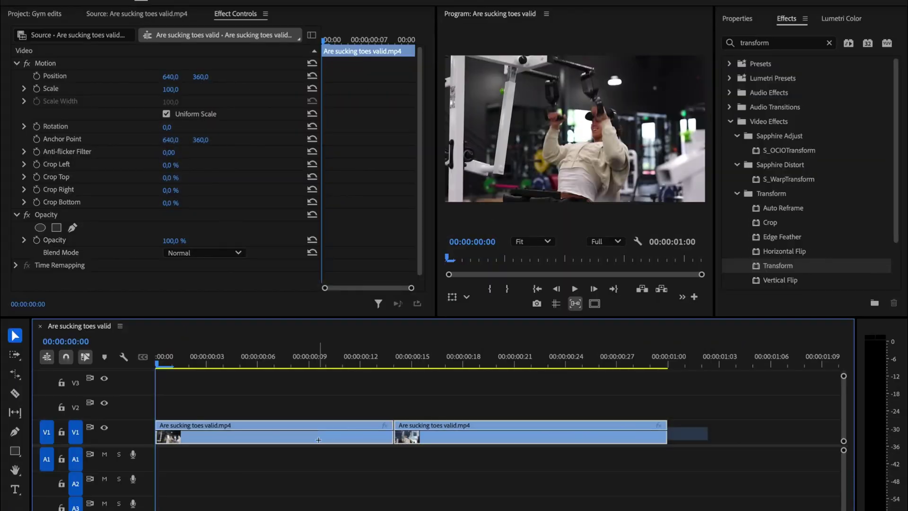
pyautogui.hotkey('ctrl', 'a')
pyautogui.moveTo(769, 269); pyautogui.dragTo(473, 433)
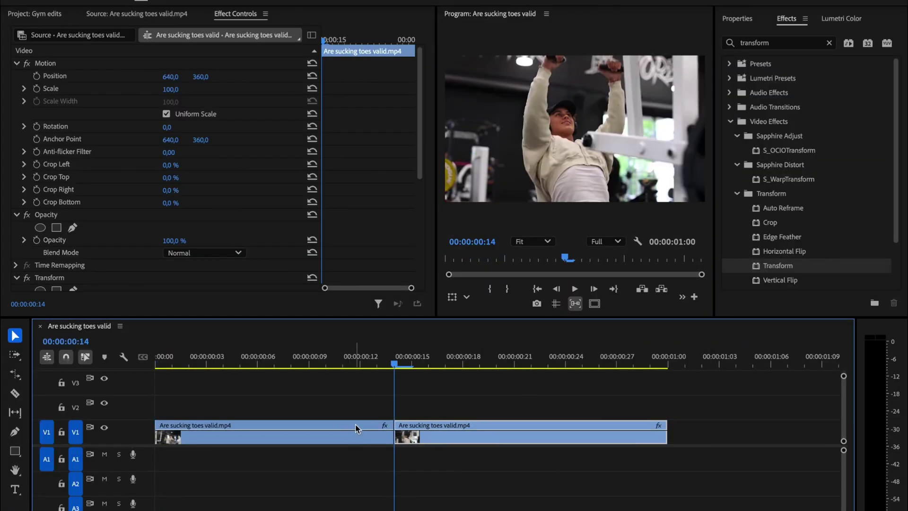
# - Keyframe the first clip's Scale from 100 to 150 a few frames before the cut
pyautogui.scroll(-5, 411, 213)
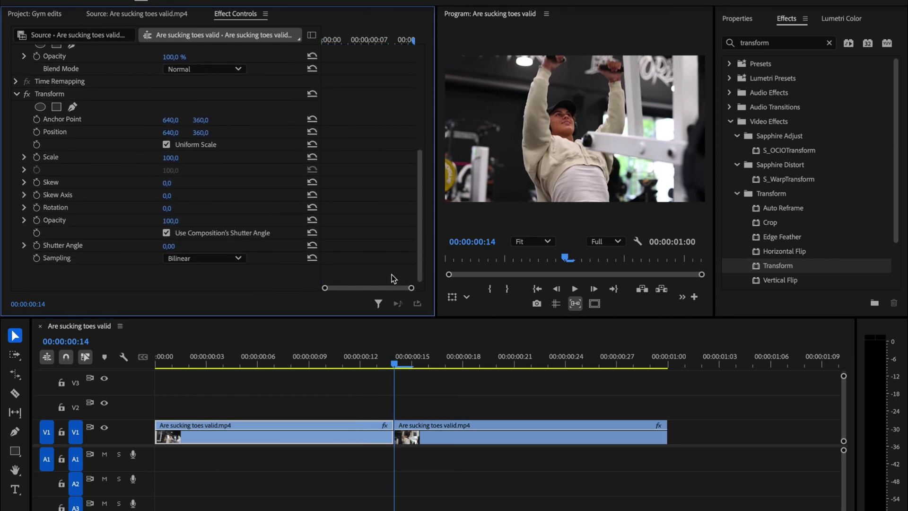
pyautogui.click(36, 156)
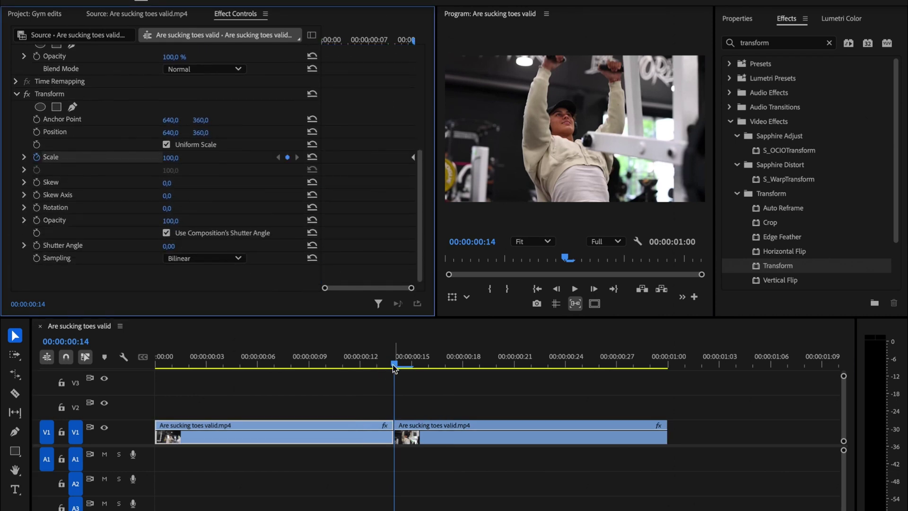
pyautogui.press('Left')
pyautogui.press('Left')
pyautogui.press('Left')
pyautogui.click(178, 157)
pyautogui.write('1')
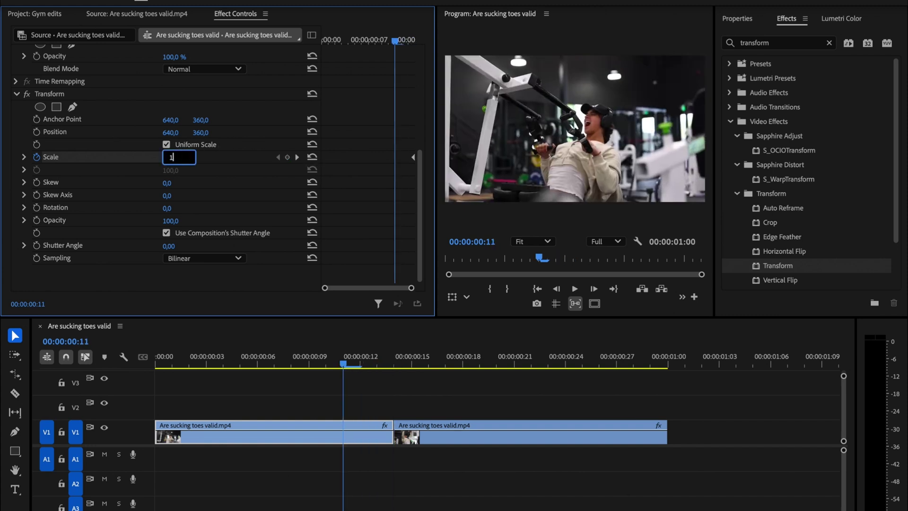
pyautogui.press('Return')
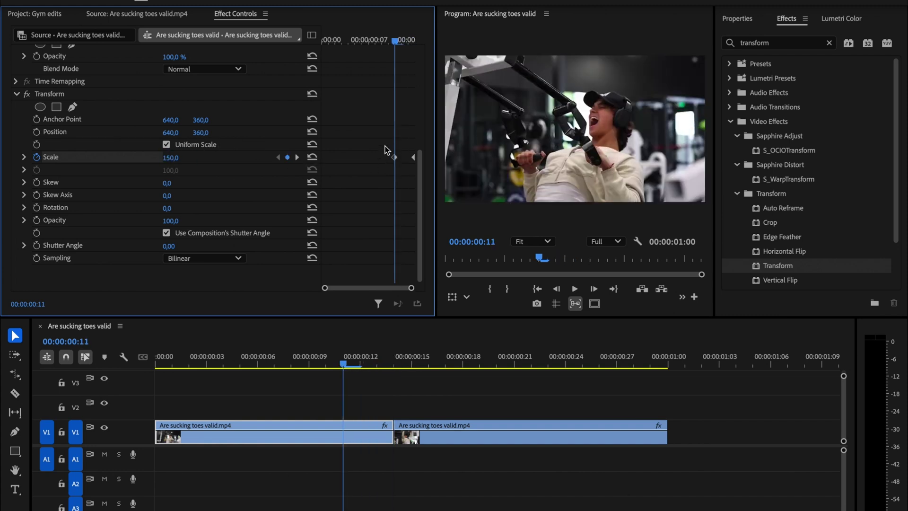
# - Ease out the Scale keyframe and set a custom 250 shutter angle for motion blur
pyautogui.rightClick(394, 157)
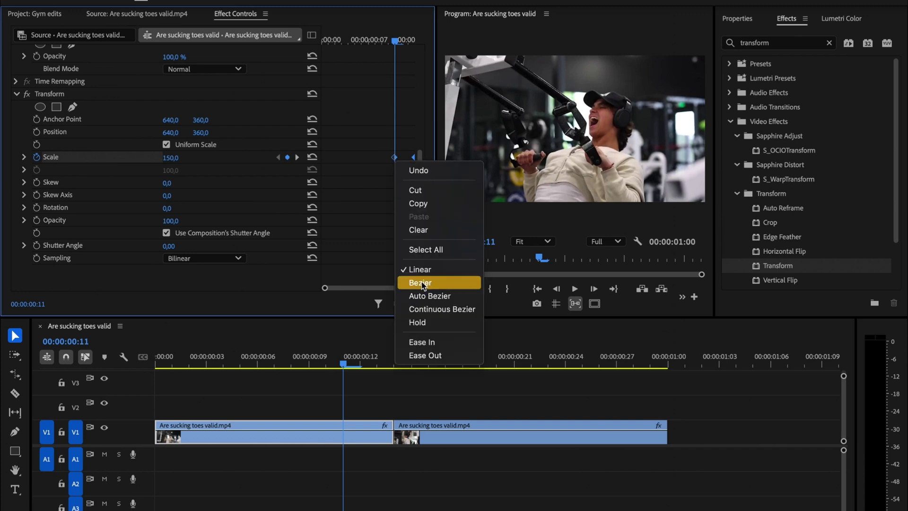
pyautogui.click(427, 355)
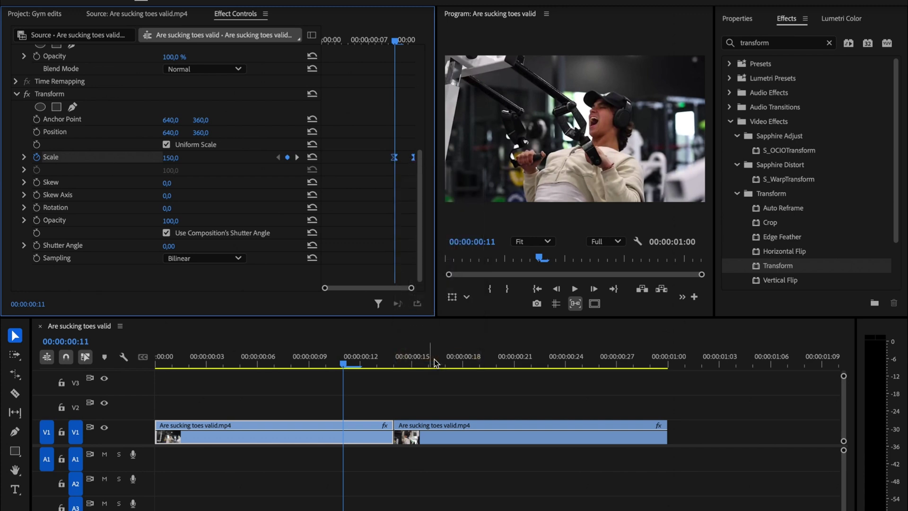
pyautogui.click(166, 232)
pyautogui.click(170, 245)
pyautogui.write('2')
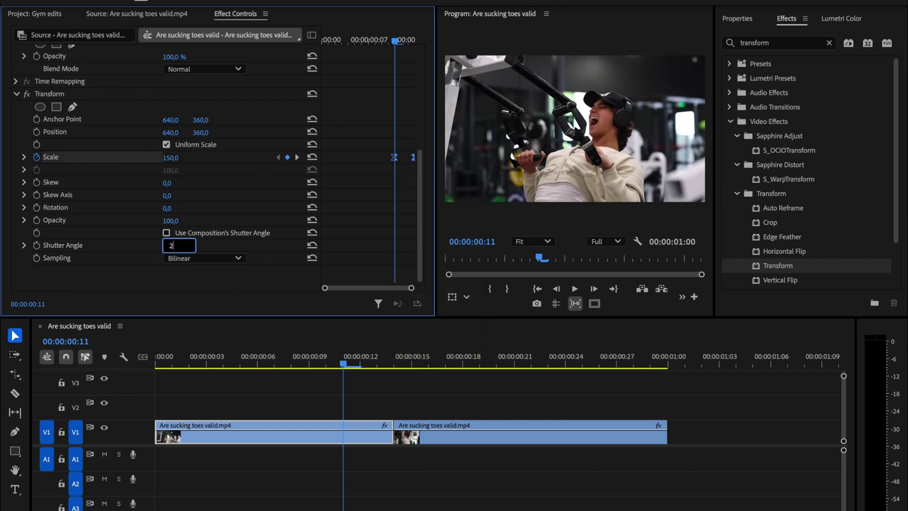
pyautogui.write('50')
pyautogui.press('Return')
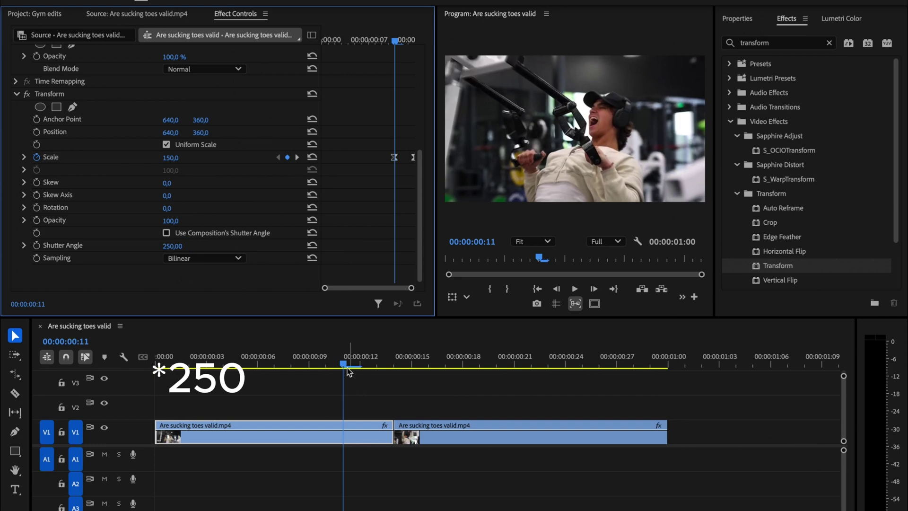
pyautogui.click(356, 365)
pyautogui.moveTo(355, 366); pyautogui.dragTo(392, 367)
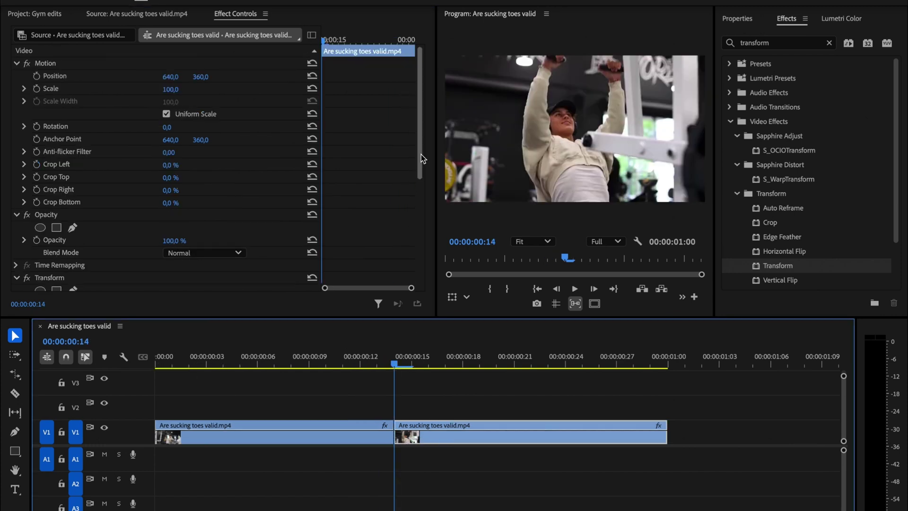
# - Keyframe the second clip's Scale at 300, returning to 100 three frames later
pyautogui.moveTo(420, 154); pyautogui.dragTo(408, 258)
pyautogui.click(37, 156)
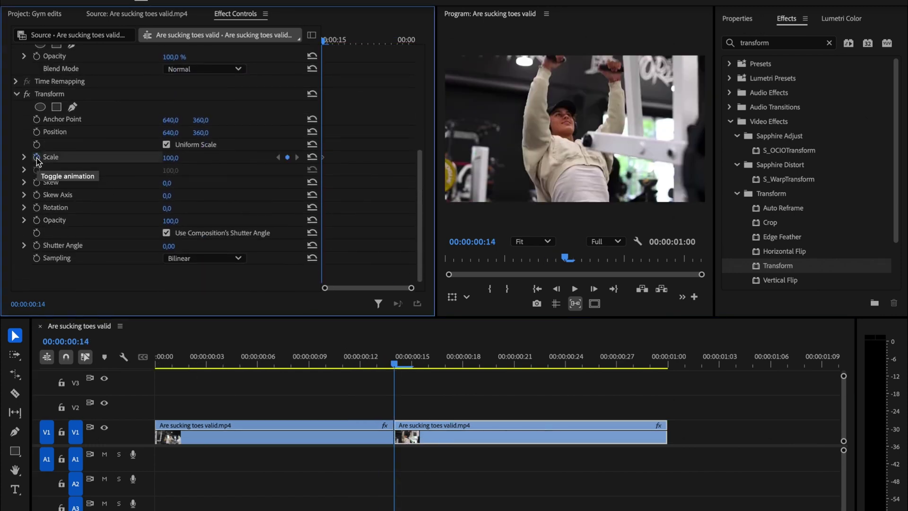
pyautogui.click(170, 158)
pyautogui.write('30')
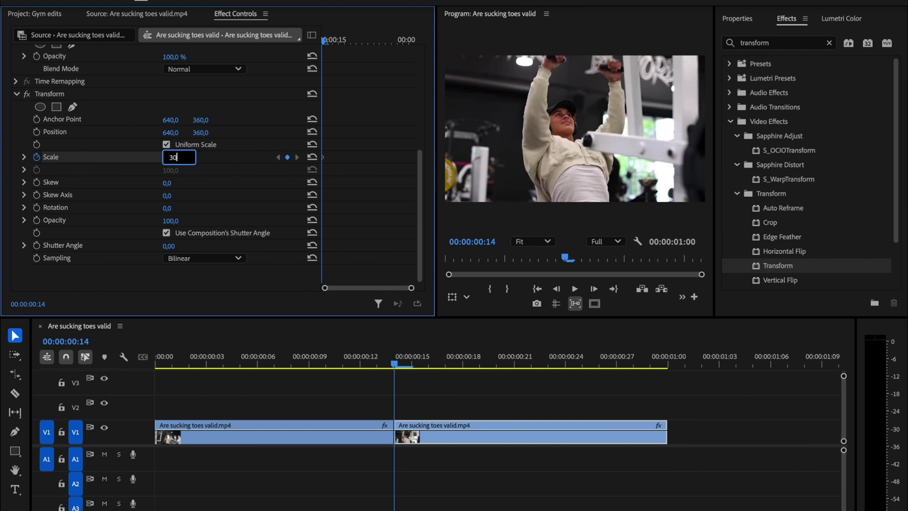
pyautogui.write('0')
pyautogui.press('Return')
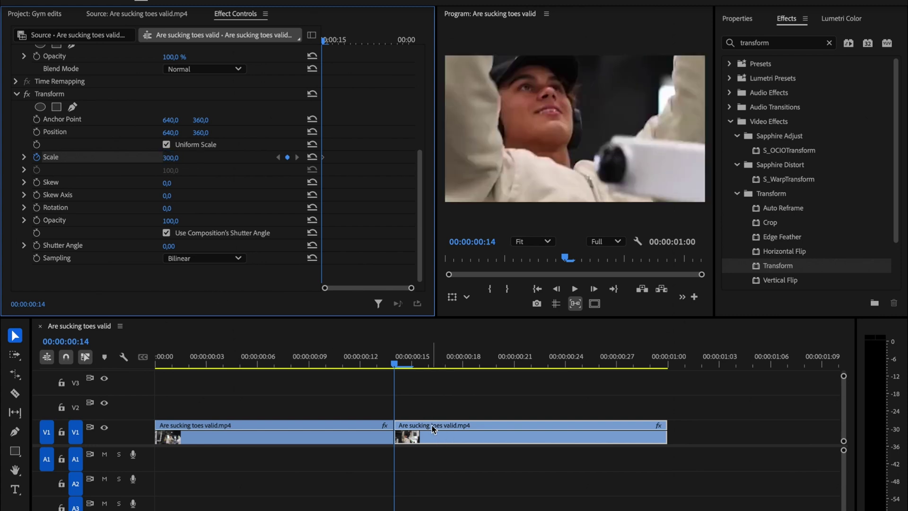
pyautogui.press('Right')
pyautogui.press('Right')
pyautogui.press('Right')
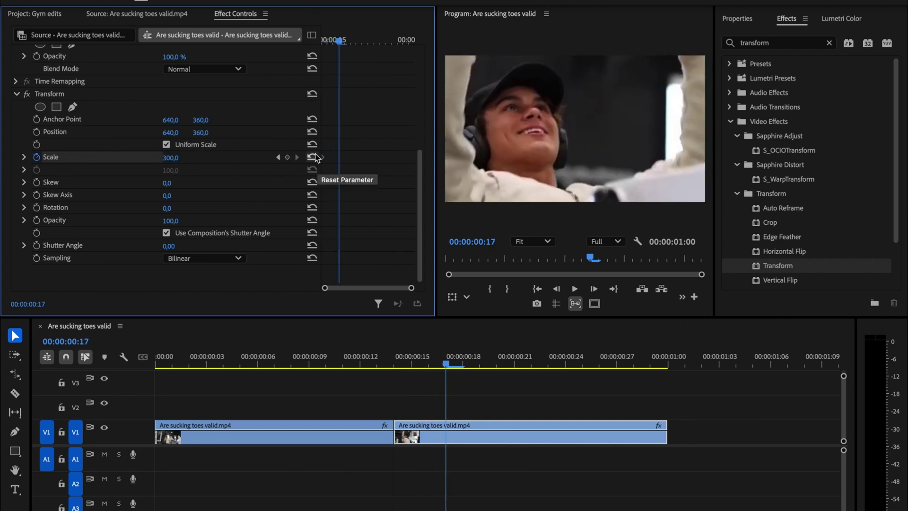
pyautogui.click(312, 158)
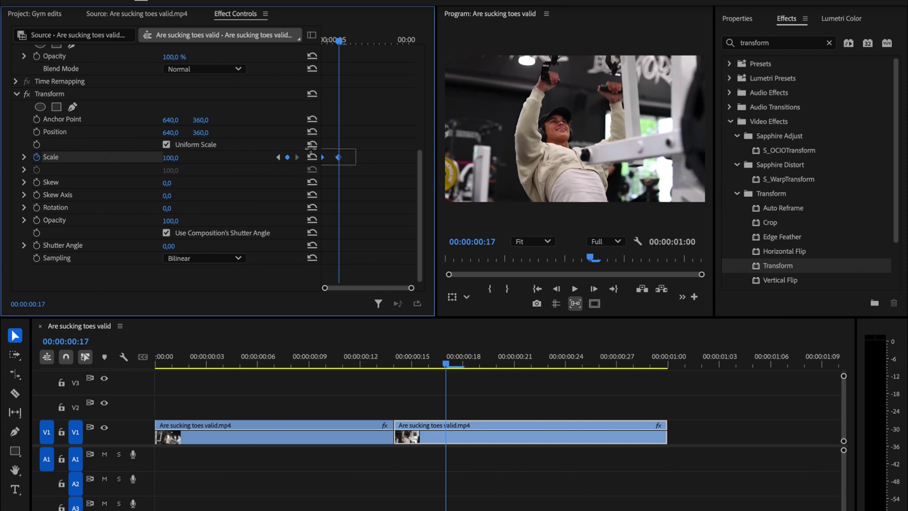
# - Ease out the Scale keyframes, set a 250 shutter angle, and play back the zoom
pyautogui.rightClick(341, 158)
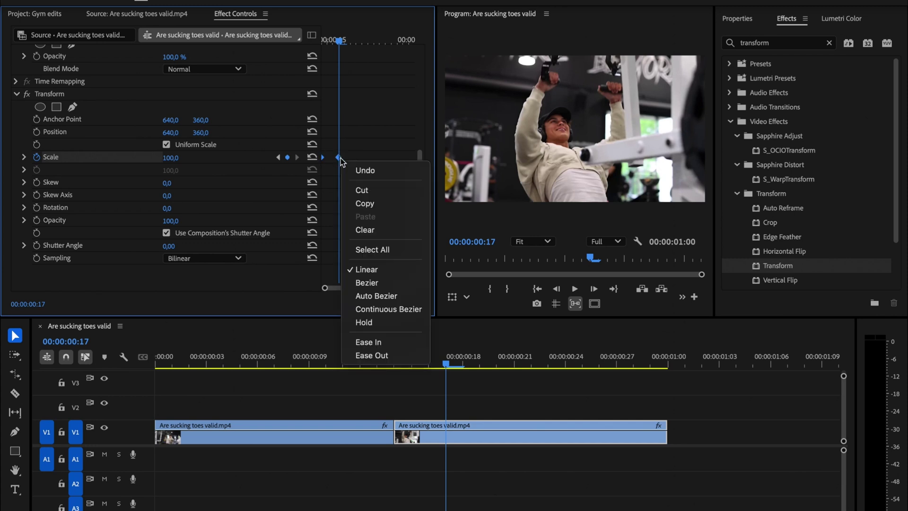
pyautogui.click(366, 355)
pyautogui.click(166, 233)
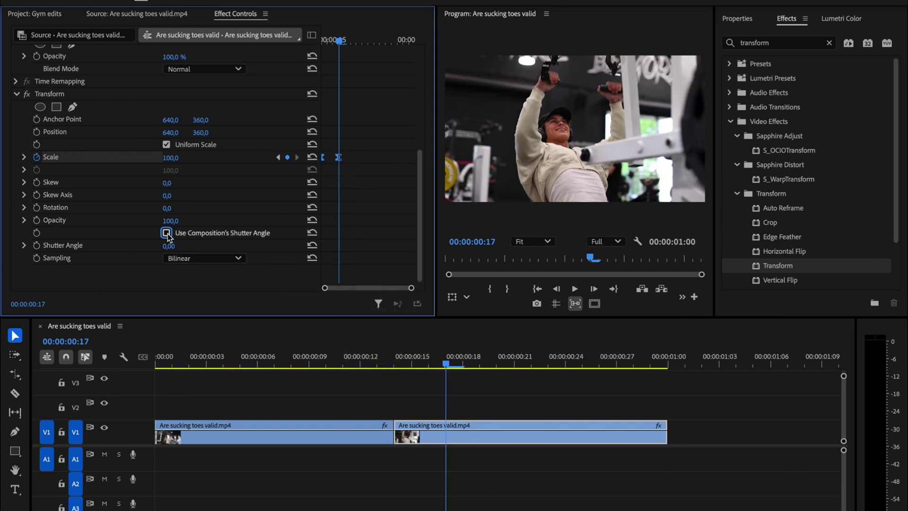
pyautogui.click(167, 246)
pyautogui.write('250')
pyautogui.click(186, 276)
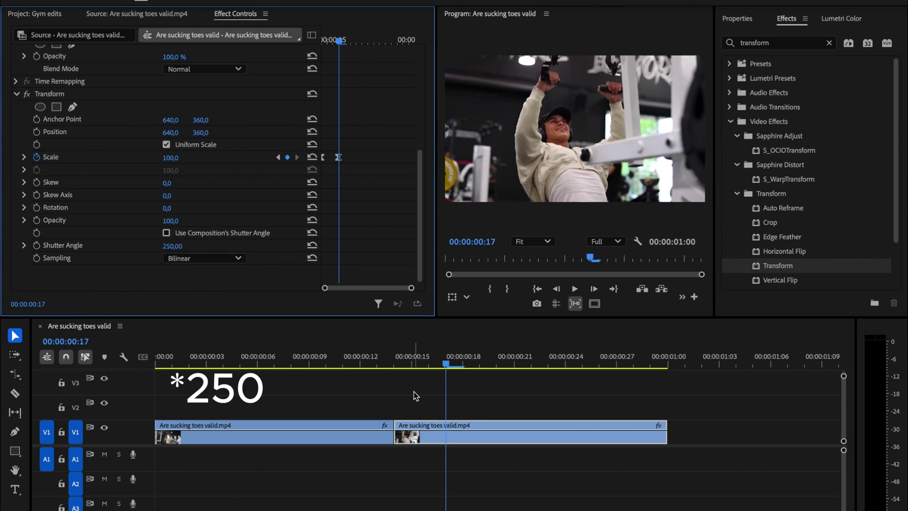
pyautogui.press('space')
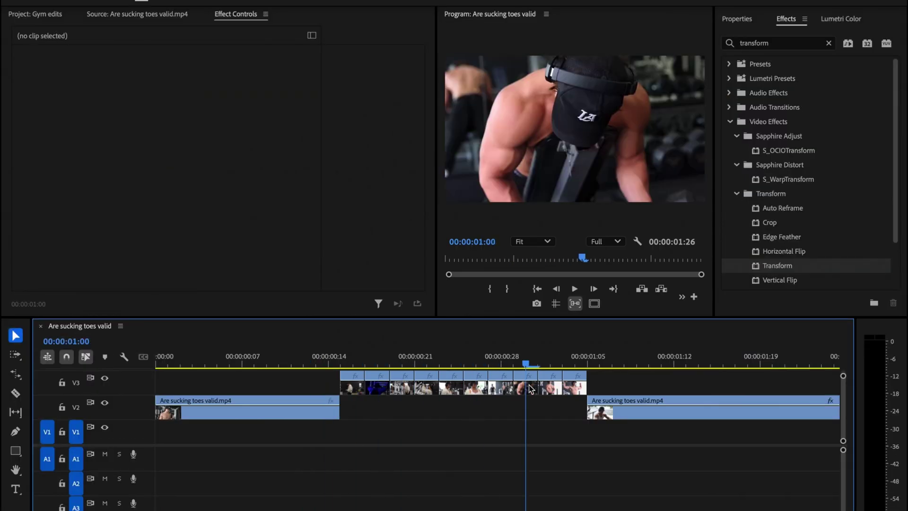
# - Apply the Transform effect to the first V3 clip at 00:00:00:15
pyautogui.moveTo(527, 364); pyautogui.dragTo(339, 362)
pyautogui.click(349, 378)
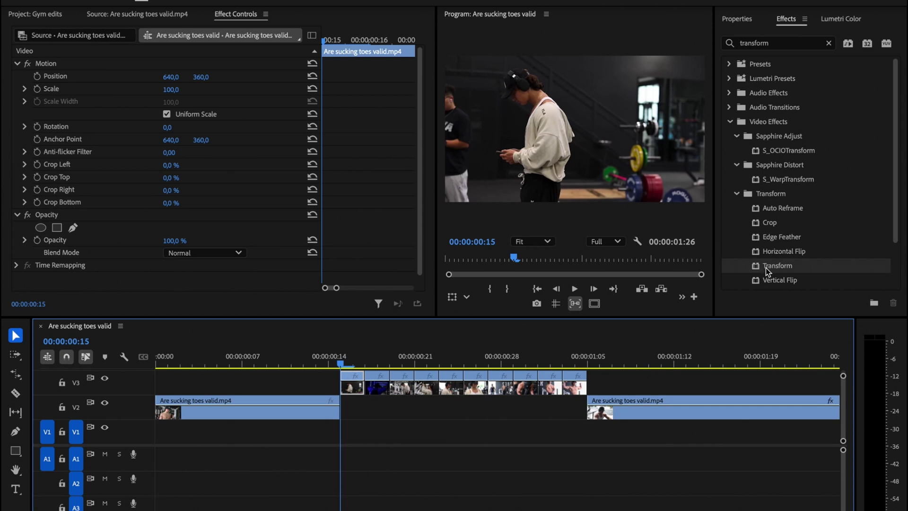
pyautogui.moveTo(788, 270); pyautogui.dragTo(353, 383)
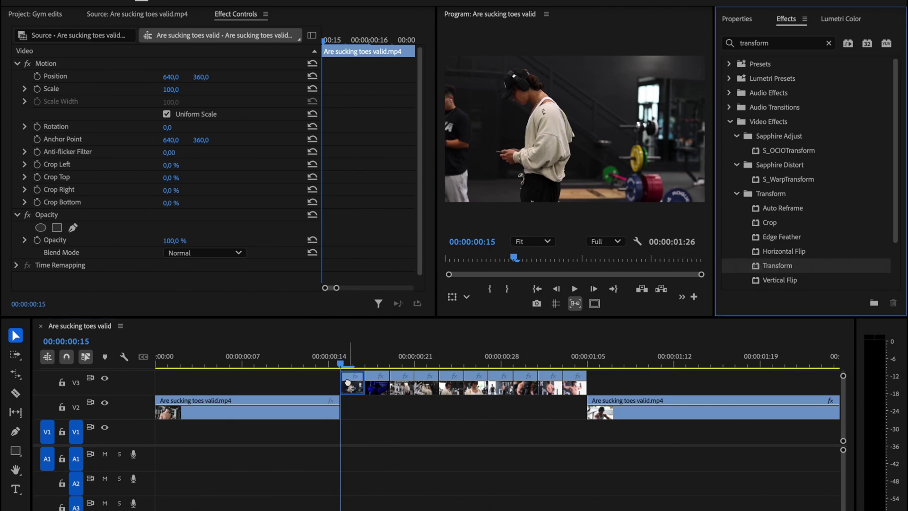
# - Keyframe Scale from 100 to 175 over one frame on the first V3 clip
pyautogui.click(37, 184)
pyautogui.press('Right')
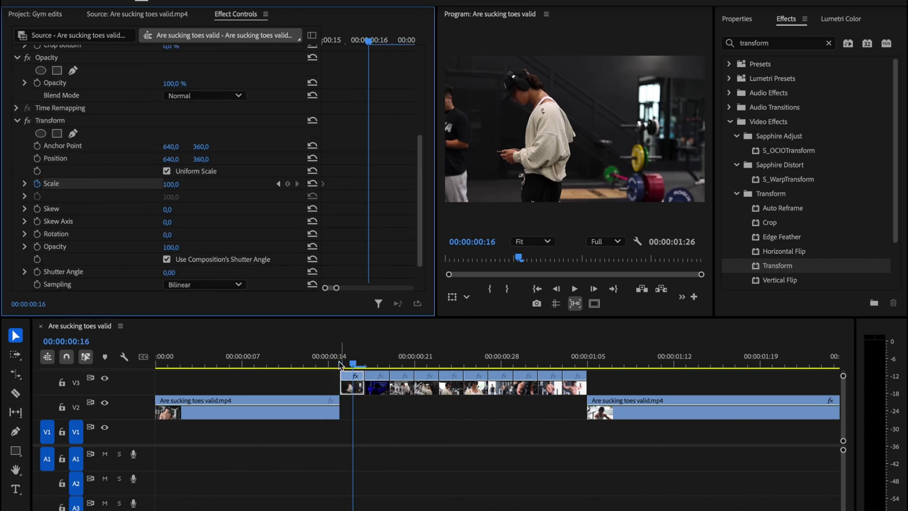
pyautogui.click(171, 184)
pyautogui.write('175')
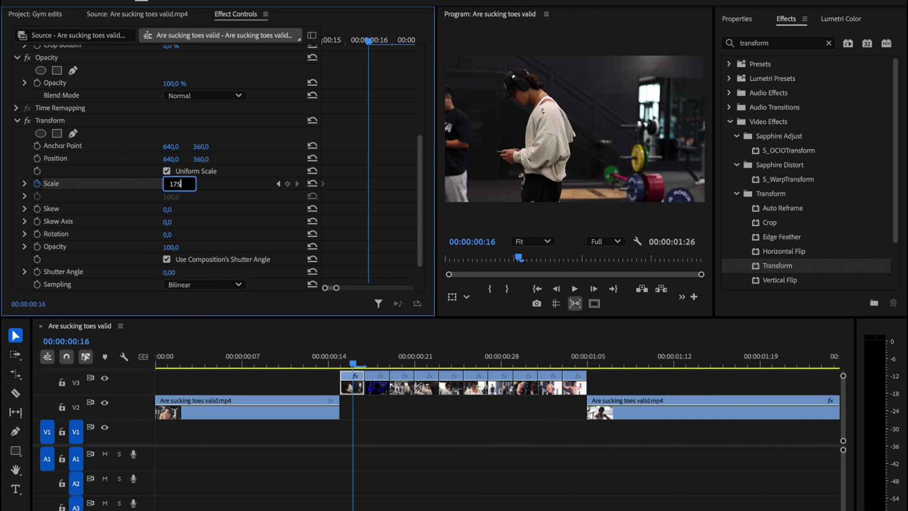
pyautogui.press('Return')
# - Turn off the composition's shutter angle and set Shutter Angle to 250
pyautogui.click(166, 259)
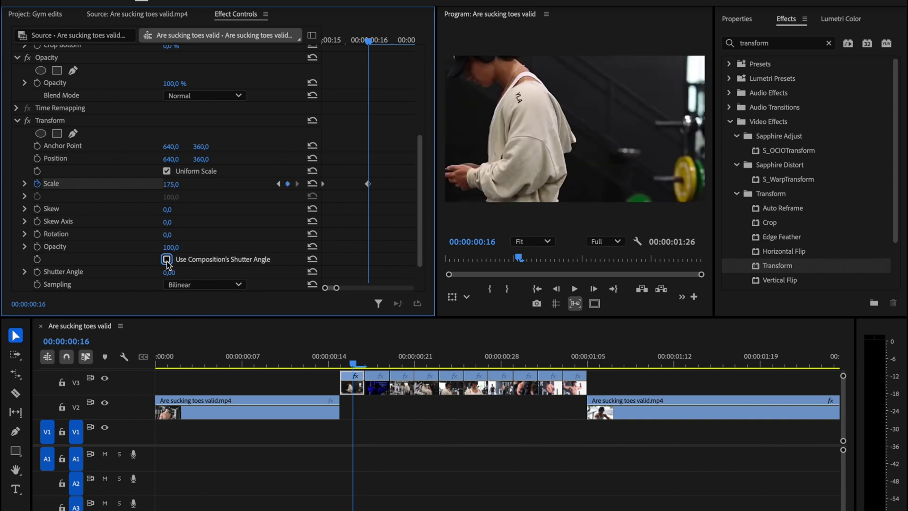
pyautogui.click(180, 271)
pyautogui.write('250')
pyautogui.press('Return')
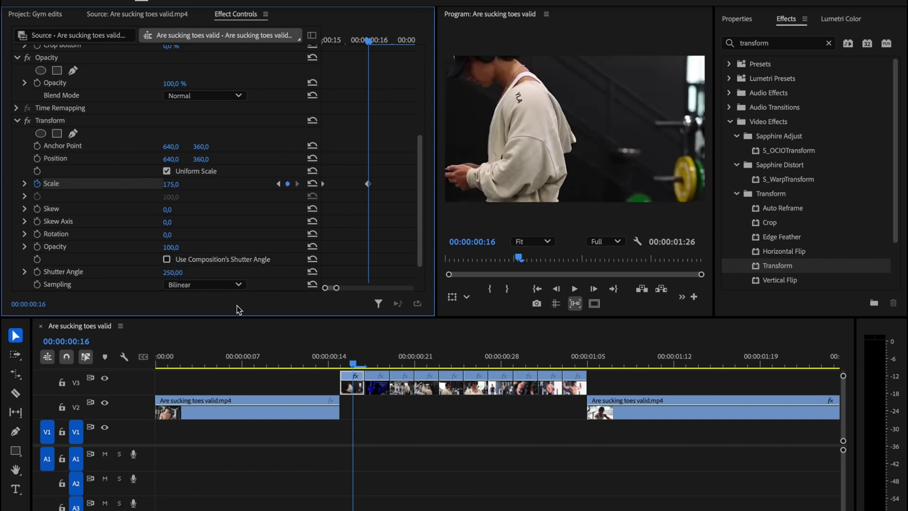
# - Select the Transform effect, then marquee-select the remaining V3 clips
pyautogui.click(55, 126)
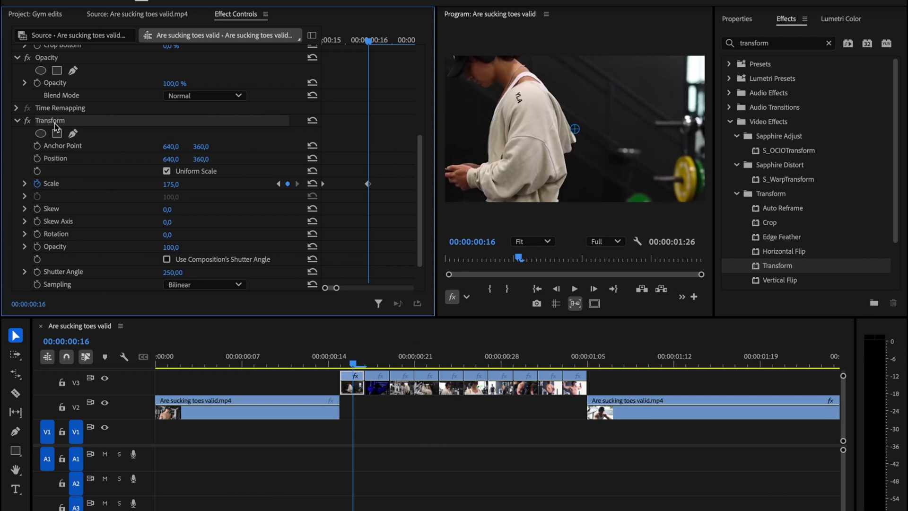
pyautogui.click(609, 392)
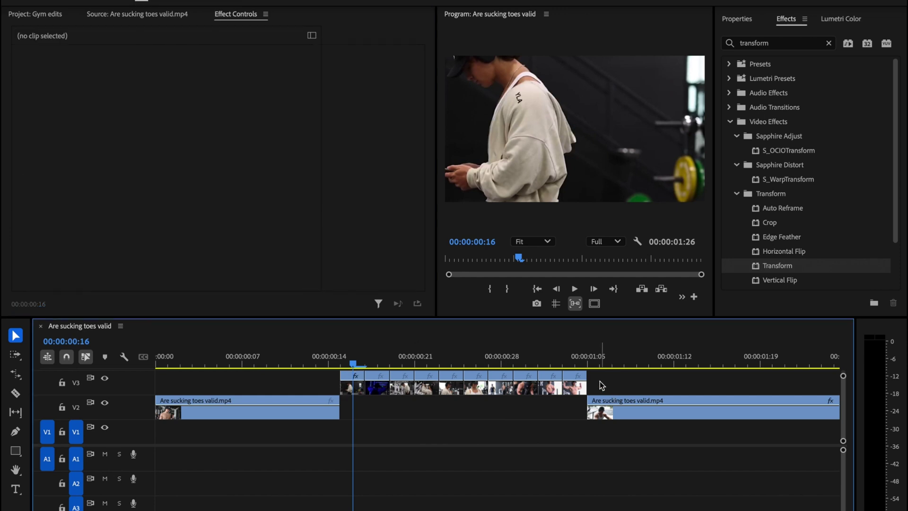
pyautogui.moveTo(602, 385); pyautogui.dragTo(379, 387)
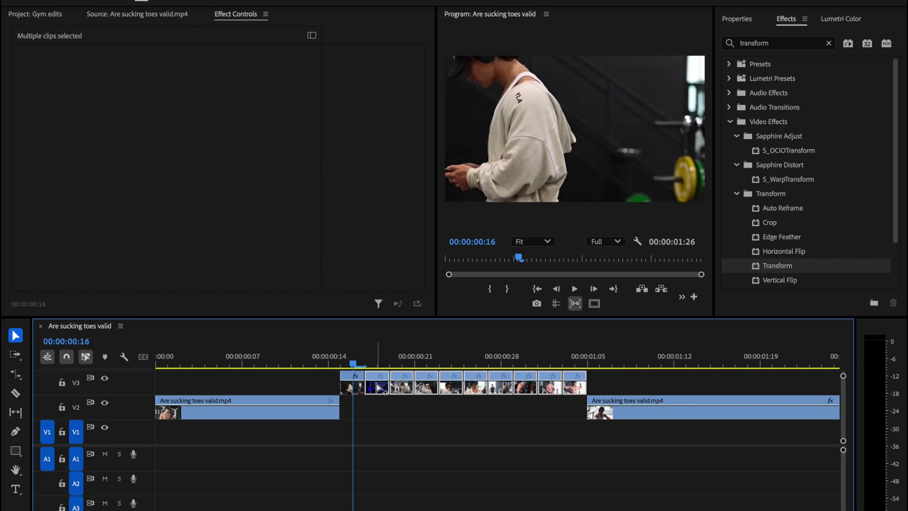